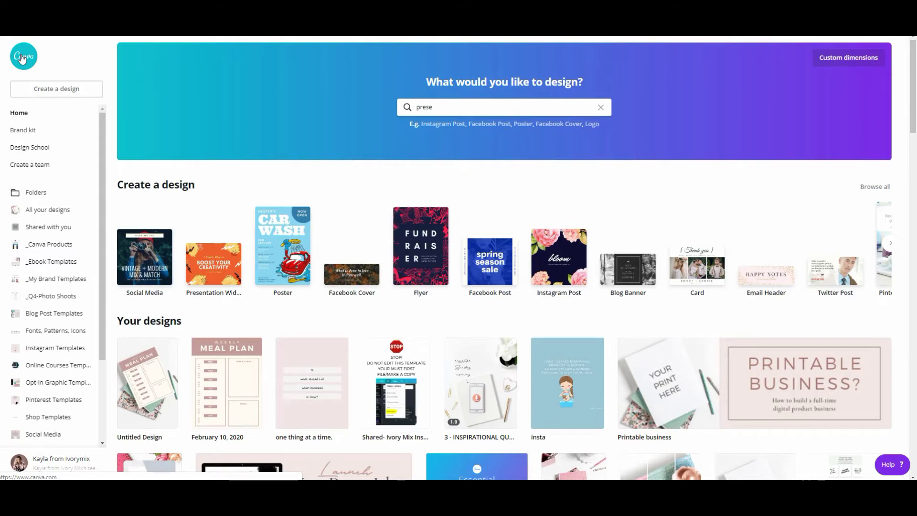
Step: Open the 2018 New Brand Mood Board from the _My Brand Templates folder and view its first page at 50% zoom
{"action": "left_click", "coordinate": [41, 282]}
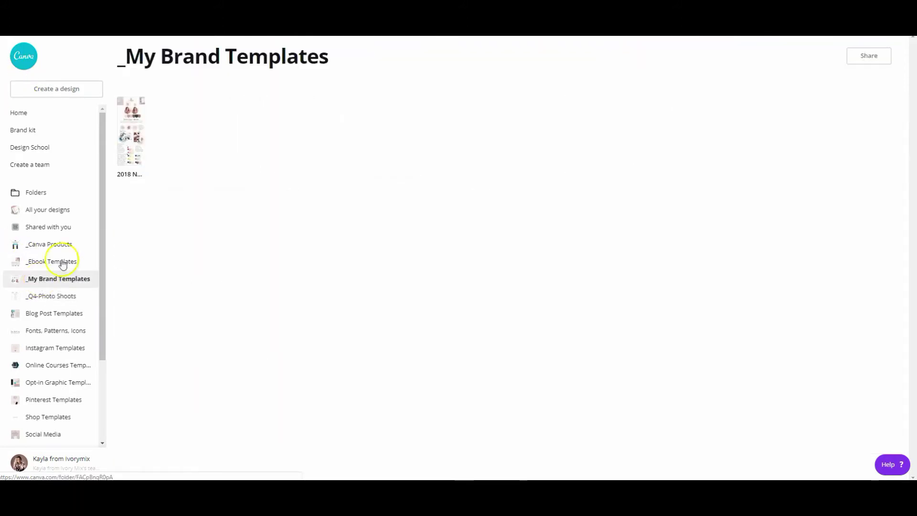
{"action": "left_click", "coordinate": [142, 130]}
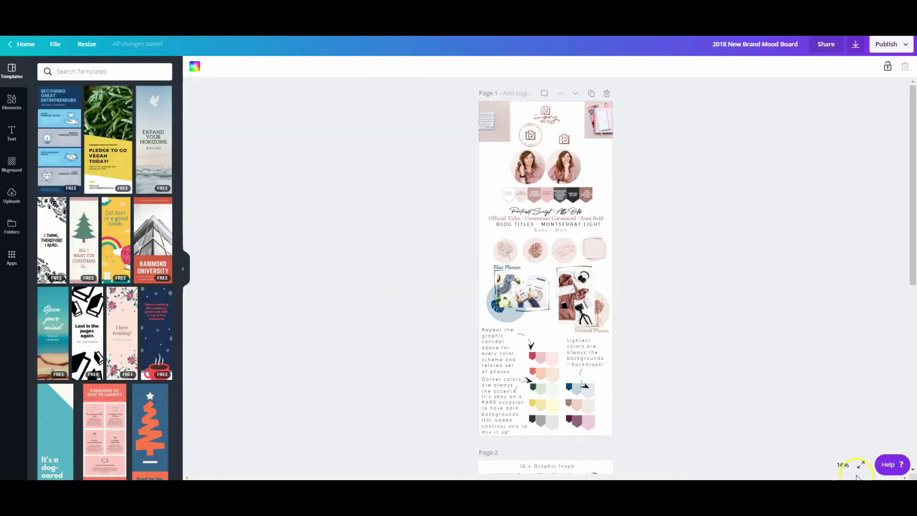
{"action": "left_click", "coordinate": [843, 465]}
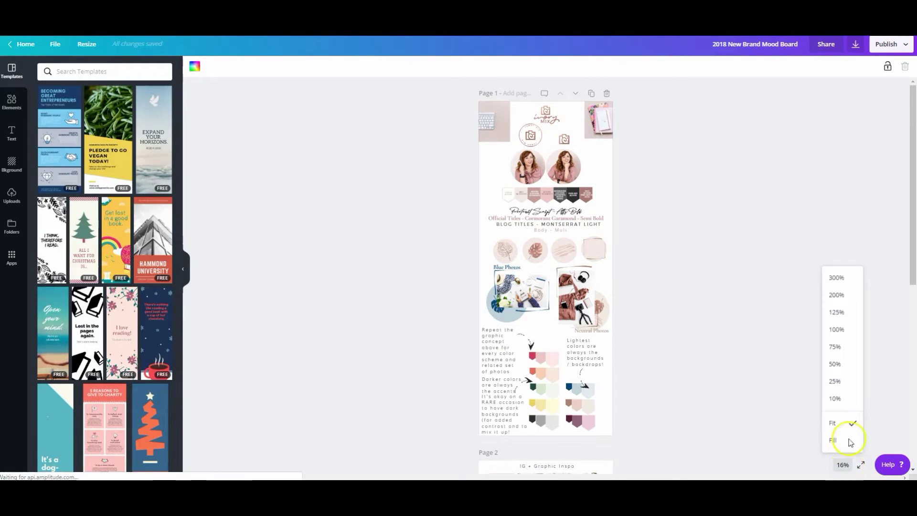
{"action": "left_click", "coordinate": [853, 348]}
{"action": "left_click", "coordinate": [843, 465]}
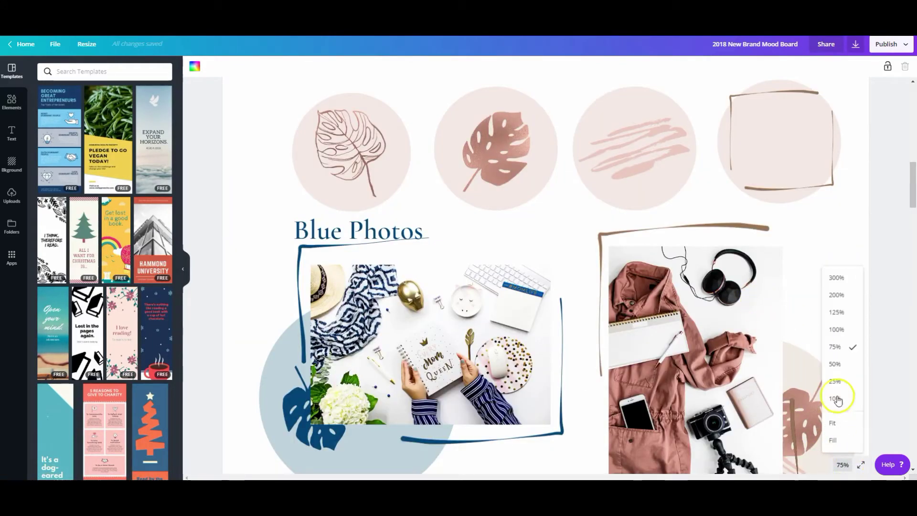
{"action": "left_click", "coordinate": [838, 365]}
{"action": "left_click_drag", "start_coordinate": [905, 210], "coordinate": [903, 125]}
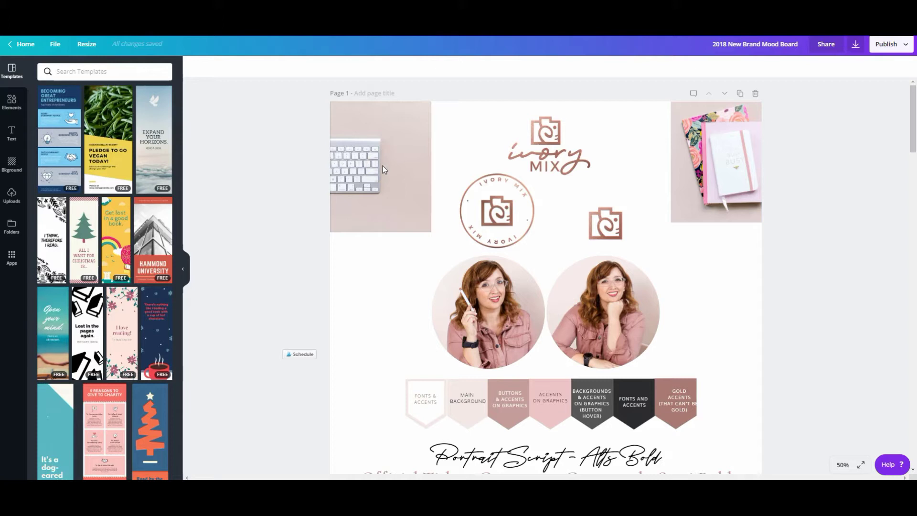
Step: Examine the mood board's logos, brand color swatches, fonts, patterns, sample photos and usage notes on page 1
{"action": "left_click_drag", "start_coordinate": [912, 114], "coordinate": [913, 166]}
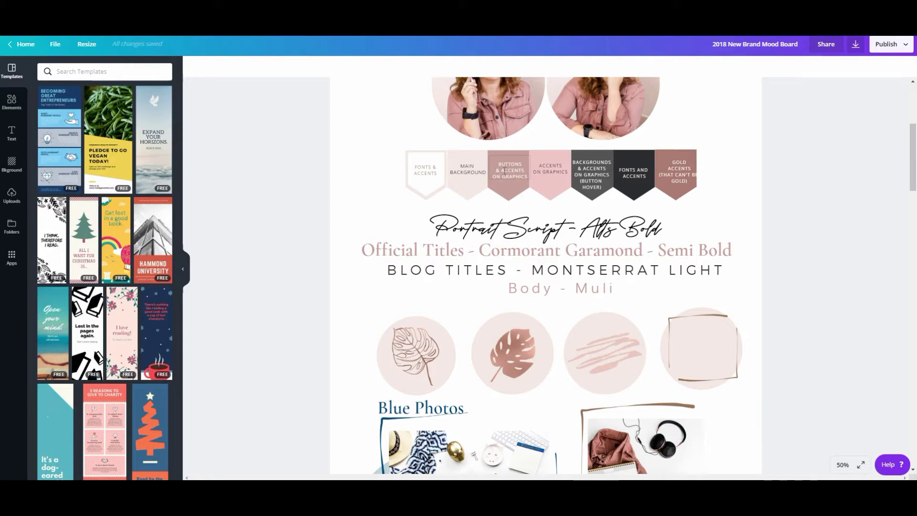
{"action": "left_click", "coordinate": [552, 279]}
{"action": "scroll", "coordinate": [563, 280], "scroll_direction": "down", "scroll_amount": 3}
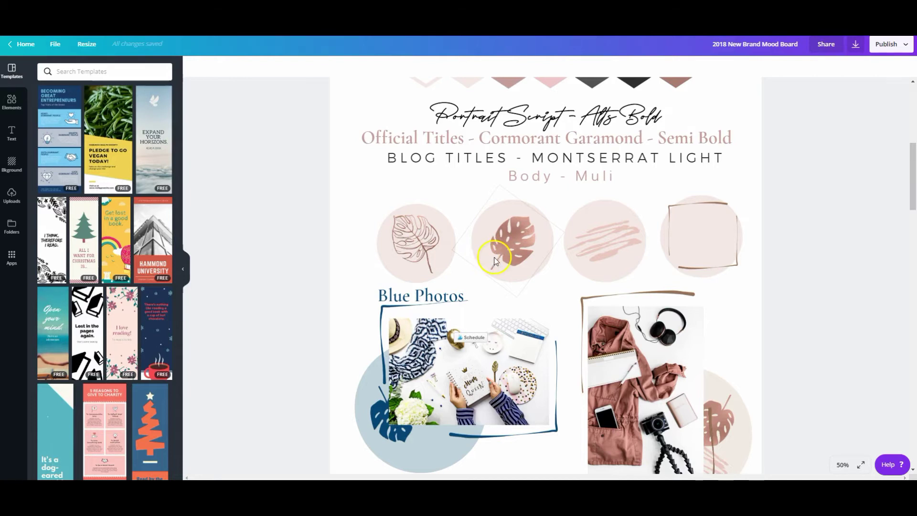
{"action": "scroll", "coordinate": [511, 239], "scroll_direction": "up", "scroll_amount": 7}
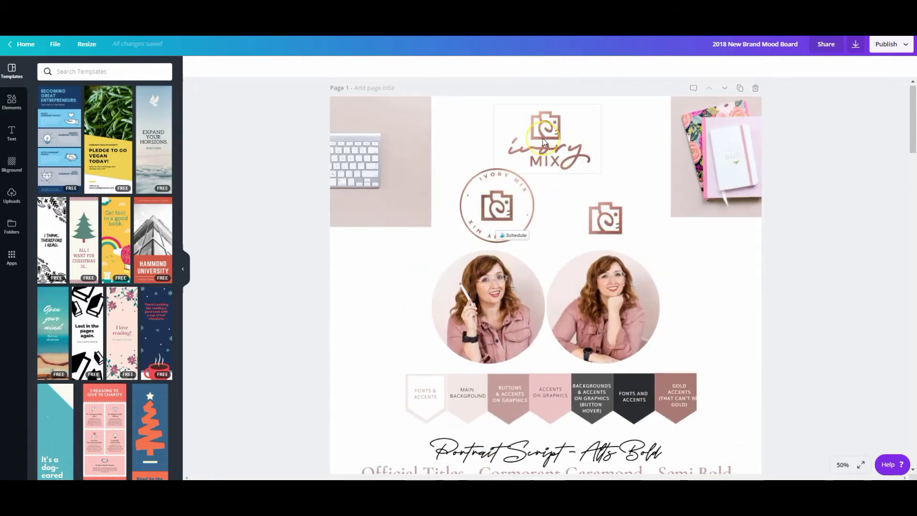
{"action": "scroll", "coordinate": [625, 178], "scroll_direction": "down", "scroll_amount": 5}
{"action": "scroll", "coordinate": [626, 178], "scroll_direction": "down", "scroll_amount": 6}
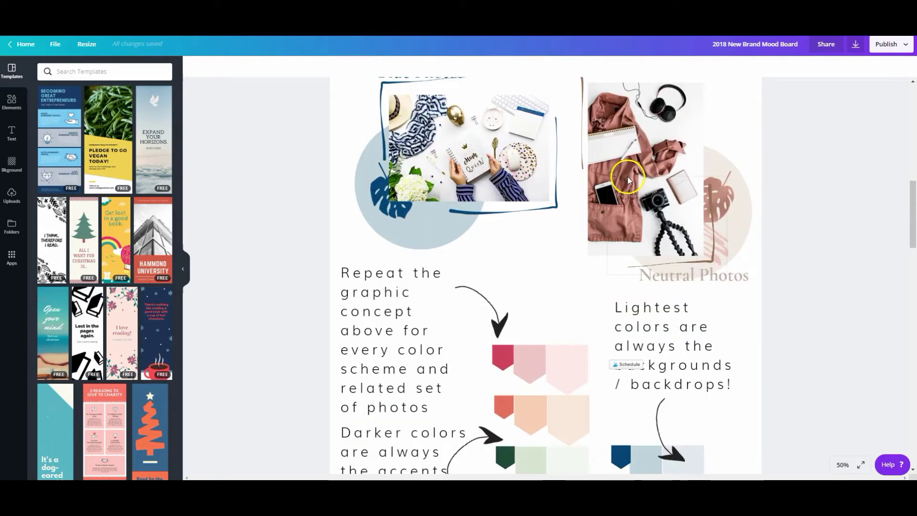
{"action": "scroll", "coordinate": [627, 177], "scroll_direction": "up", "scroll_amount": 2}
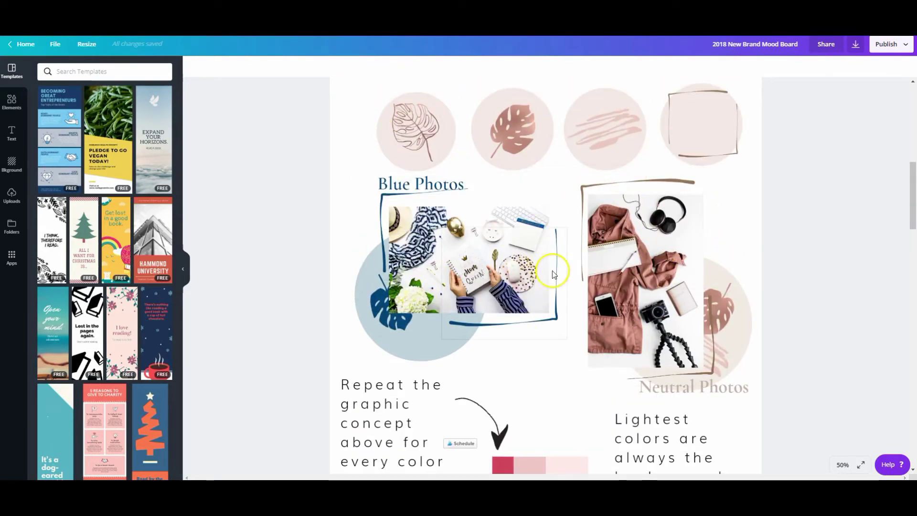
{"action": "scroll", "coordinate": [552, 277], "scroll_direction": "down", "scroll_amount": 4}
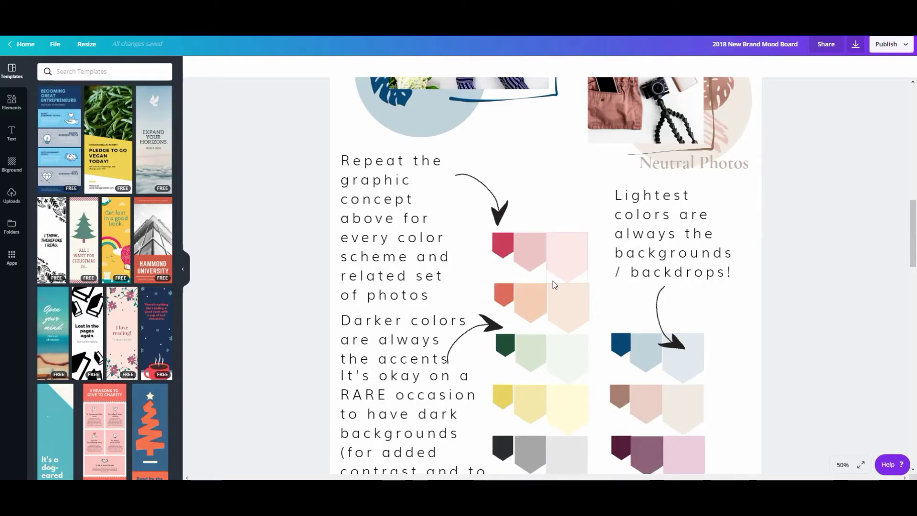
{"action": "scroll", "coordinate": [553, 280], "scroll_direction": "up", "scroll_amount": 8}
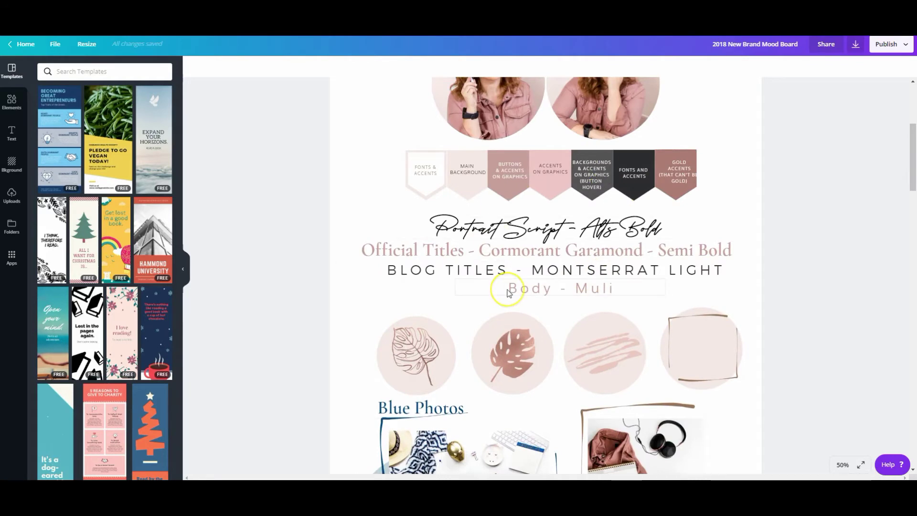
{"action": "scroll", "coordinate": [506, 290], "scroll_direction": "down", "scroll_amount": 6}
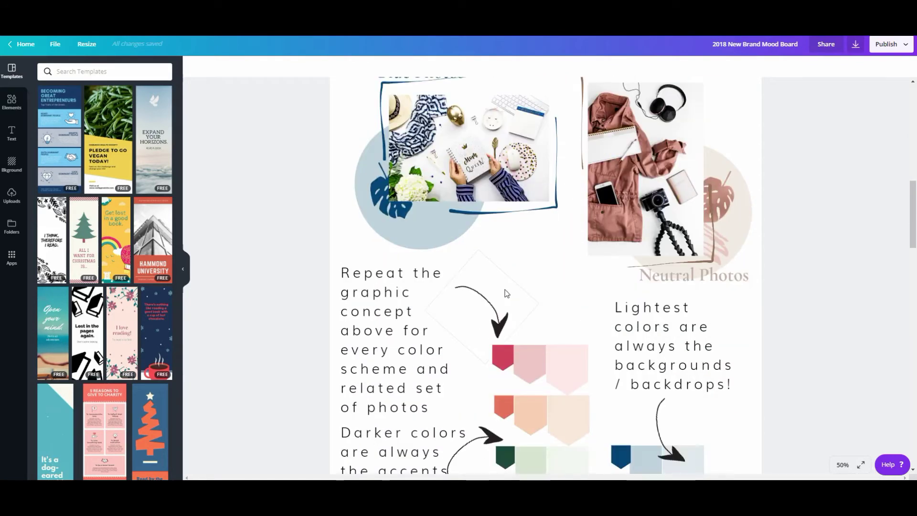
{"action": "scroll", "coordinate": [505, 290], "scroll_direction": "down", "scroll_amount": 4}
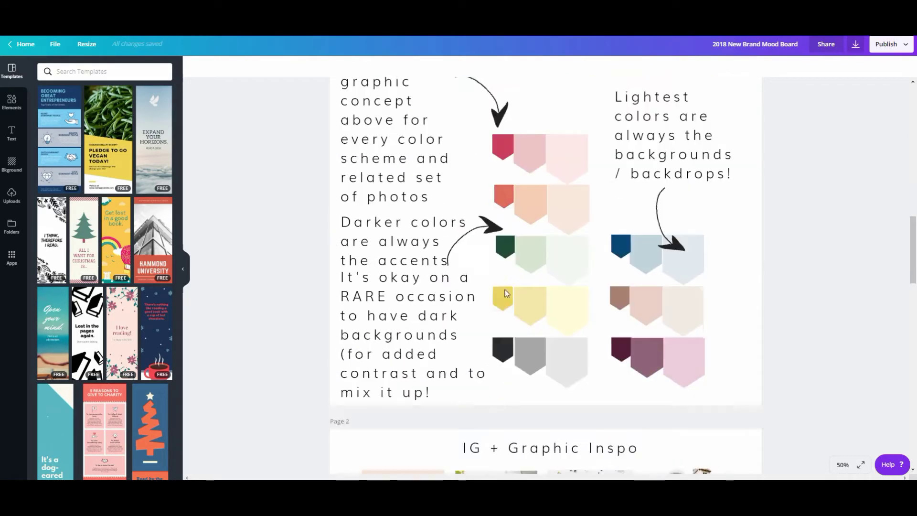
{"action": "scroll", "coordinate": [506, 291], "scroll_direction": "up", "scroll_amount": 4}
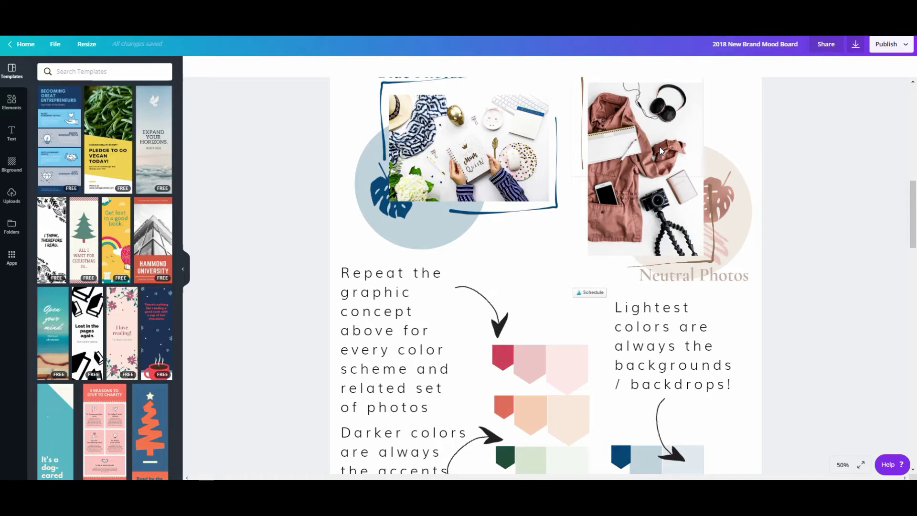
{"action": "scroll", "coordinate": [664, 147], "scroll_direction": "up", "scroll_amount": 10}
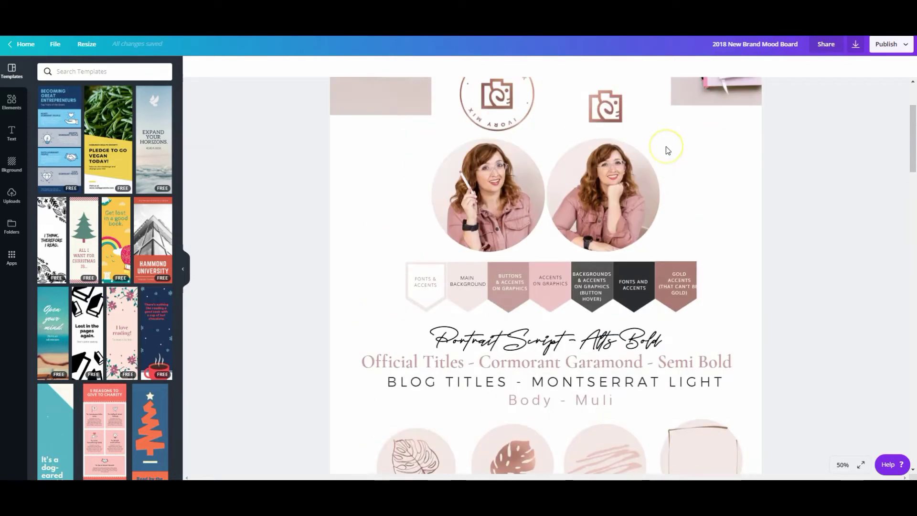
Step: Compare the main brand colors with the additional color schemes and the notes on accent and background shades
{"action": "left_click", "coordinate": [526, 254]}
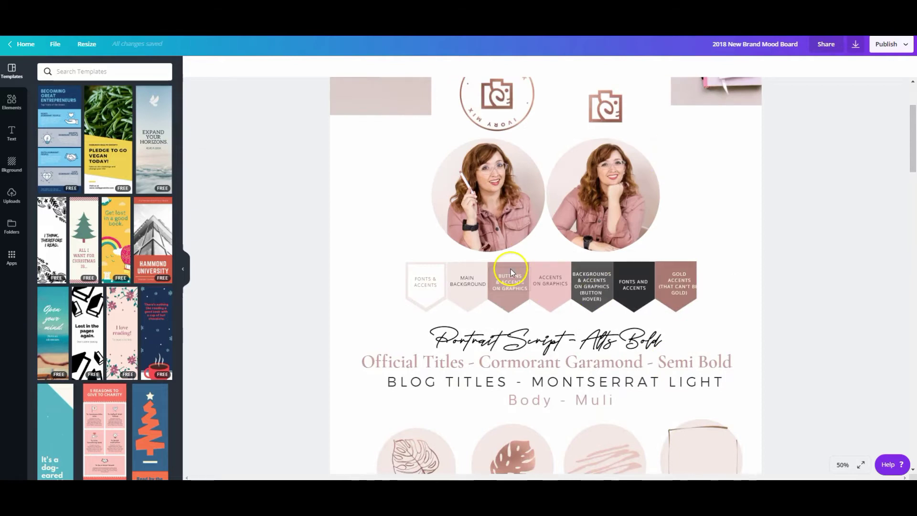
{"action": "scroll", "coordinate": [524, 255], "scroll_direction": "down", "scroll_amount": 5}
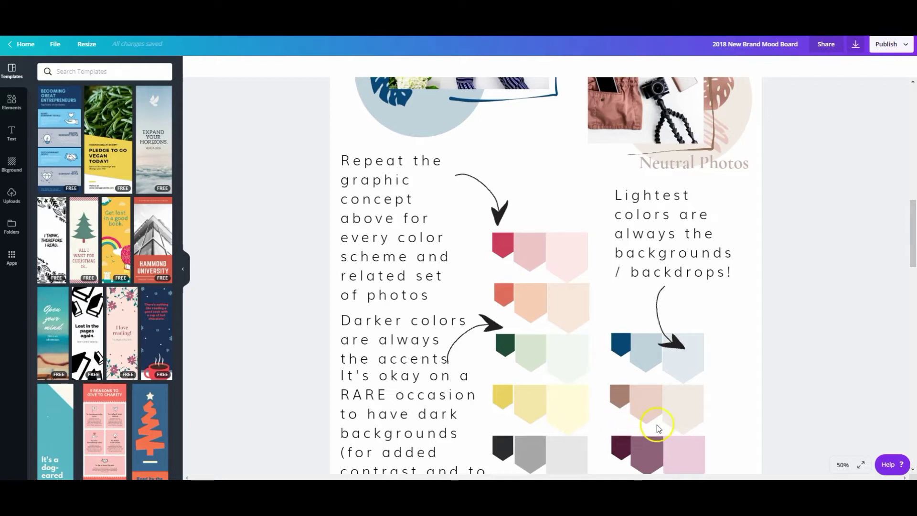
{"action": "scroll", "coordinate": [655, 410], "scroll_direction": "up", "scroll_amount": 3}
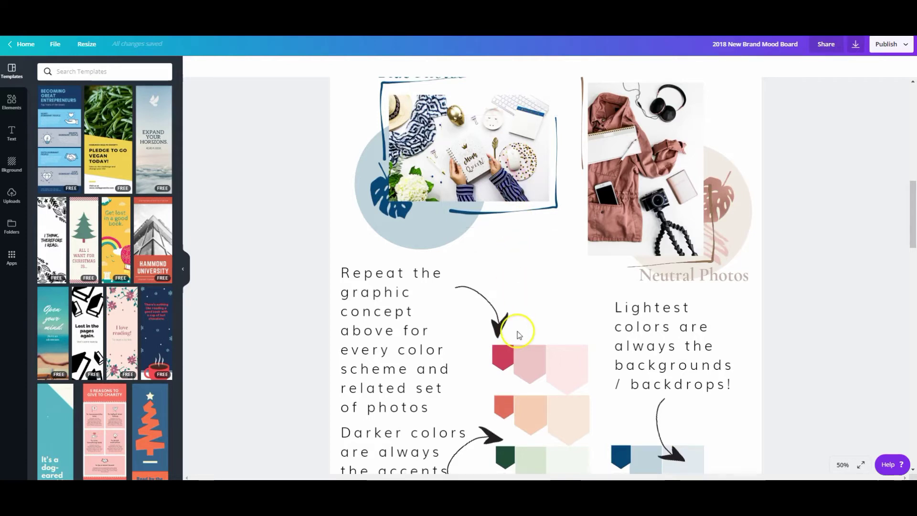
{"action": "scroll", "coordinate": [517, 331], "scroll_direction": "down", "scroll_amount": 3}
{"action": "scroll", "coordinate": [533, 408], "scroll_direction": "down", "scroll_amount": 10}
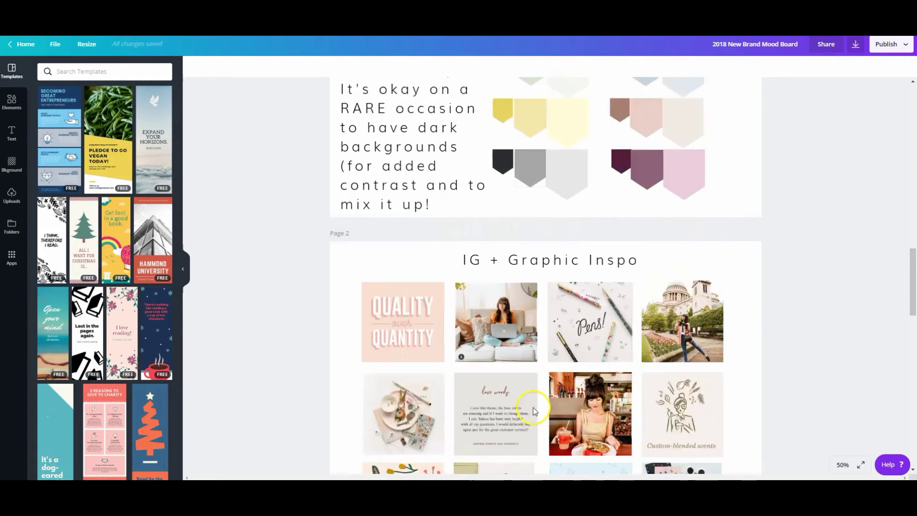
{"action": "scroll", "coordinate": [537, 408], "scroll_direction": "up", "scroll_amount": 14}
{"action": "scroll", "coordinate": [606, 365], "scroll_direction": "down", "scroll_amount": 6}
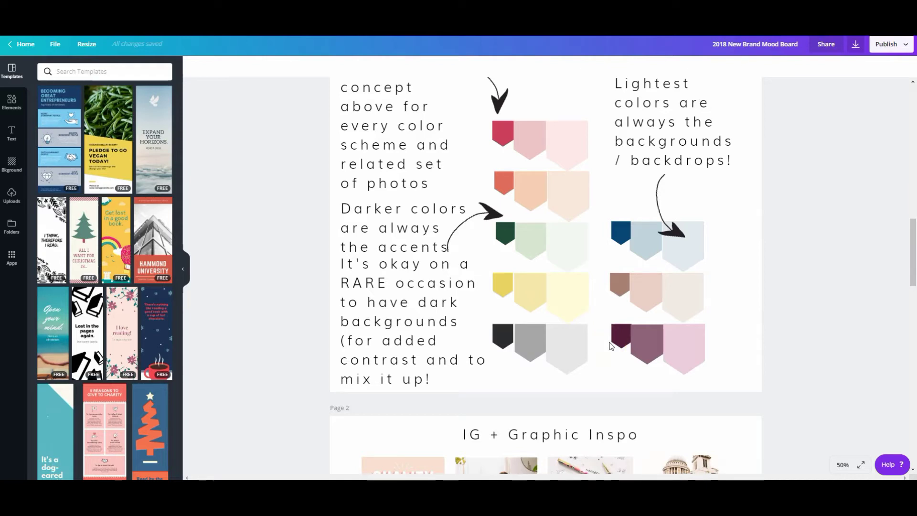
{"action": "left_click", "coordinate": [600, 342]}
{"action": "left_click", "coordinate": [495, 234]}
Step: Review the IG + Graphic Inspo images on page 2 of the mood board and return to its beginning
{"action": "scroll", "coordinate": [694, 295], "scroll_direction": "down", "scroll_amount": 5}
{"action": "left_click", "coordinate": [694, 294]}
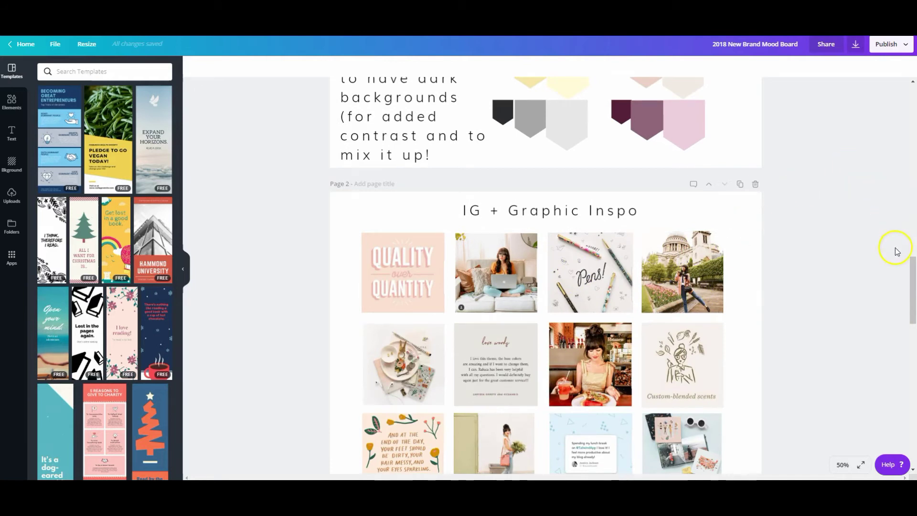
{"action": "left_click_drag", "start_coordinate": [913, 280], "coordinate": [905, 297]}
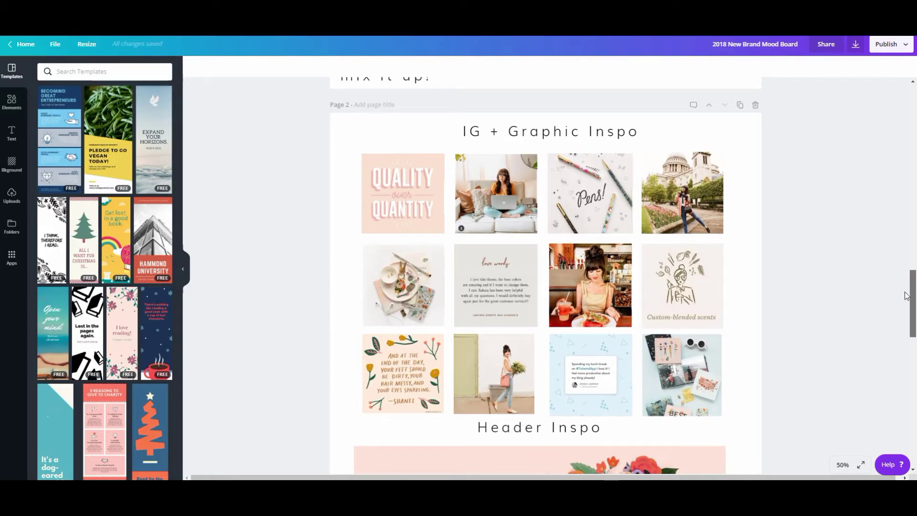
{"action": "left_click_drag", "start_coordinate": [906, 295], "coordinate": [914, 98]}
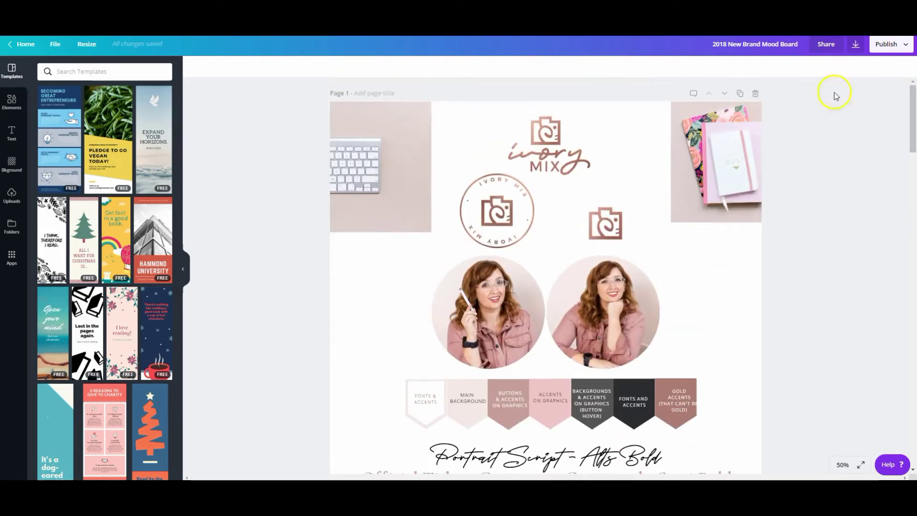
Step: Leave the mood board, create a blank Letterhead design and show the Logos photo folder
{"action": "left_click", "coordinate": [22, 44]}
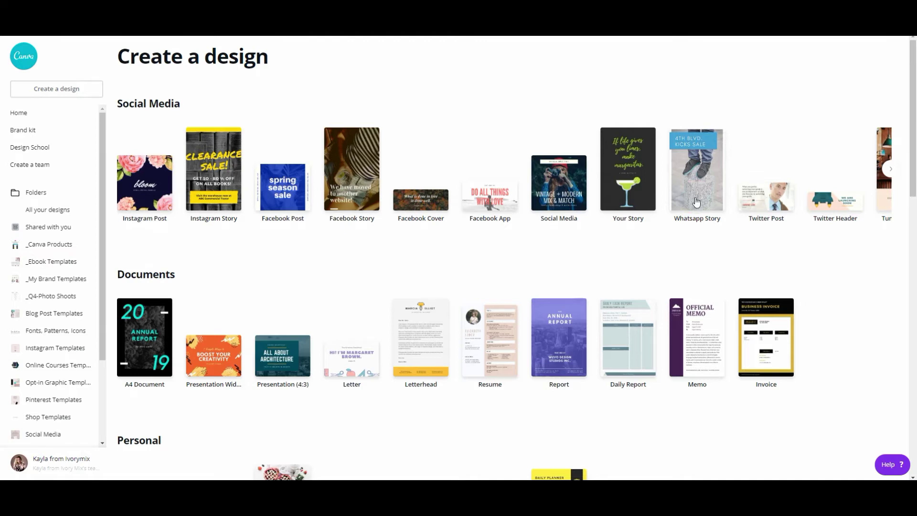
{"action": "left_click", "coordinate": [429, 356]}
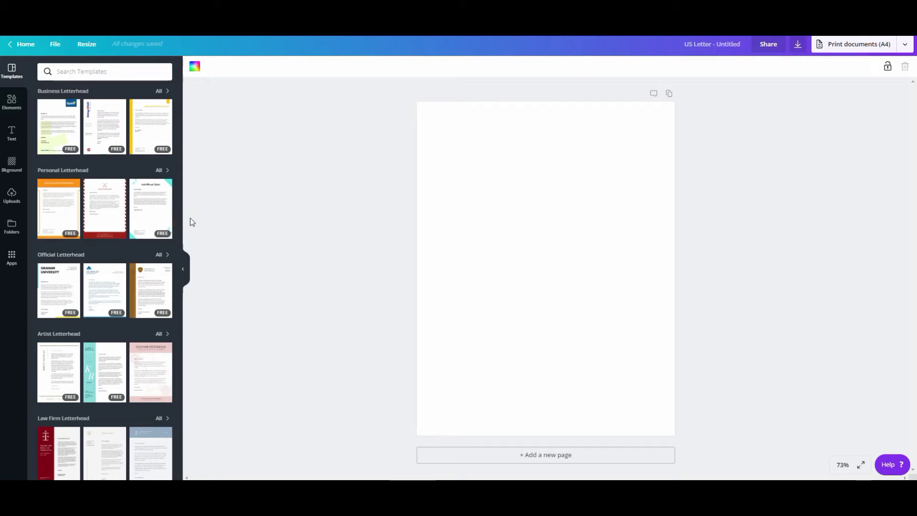
{"action": "left_click", "coordinate": [13, 230]}
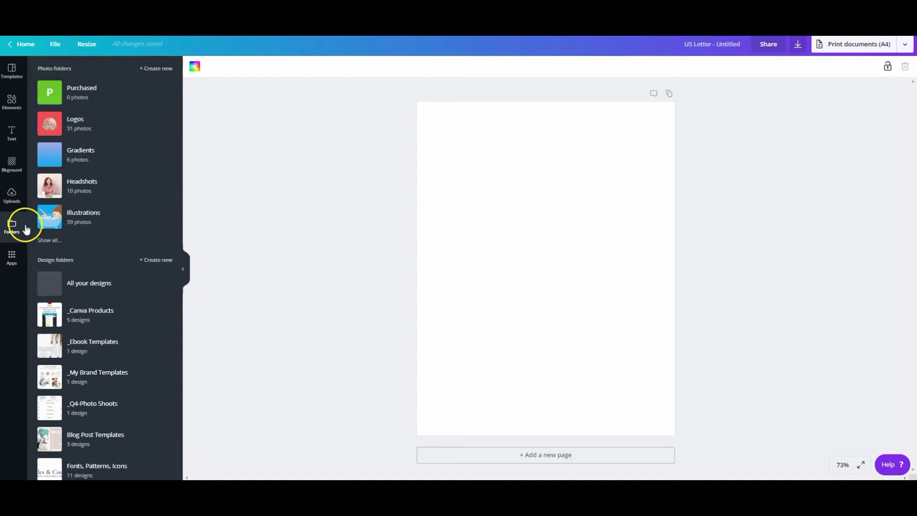
{"action": "left_click", "coordinate": [92, 125]}
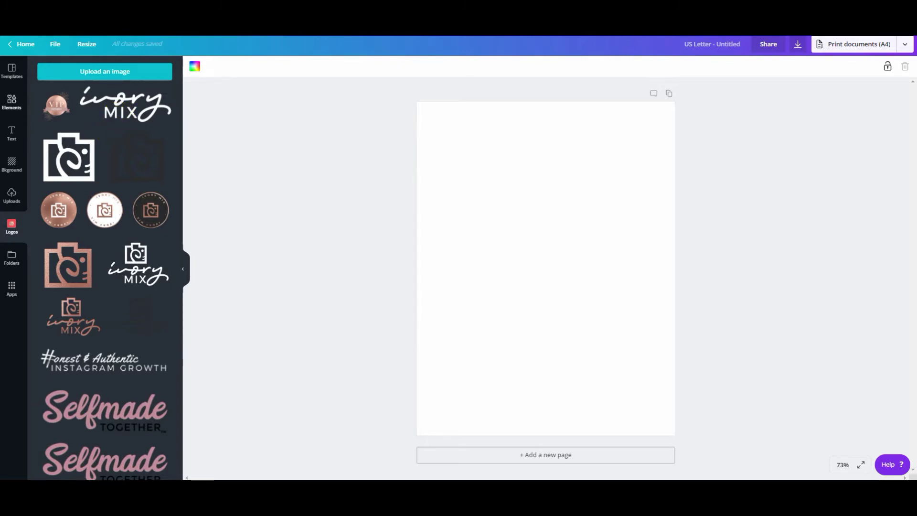
Step: Insert a two-by-two photo grid and size it to span almost the full page width in the lower part
{"action": "left_click", "coordinate": [12, 106]}
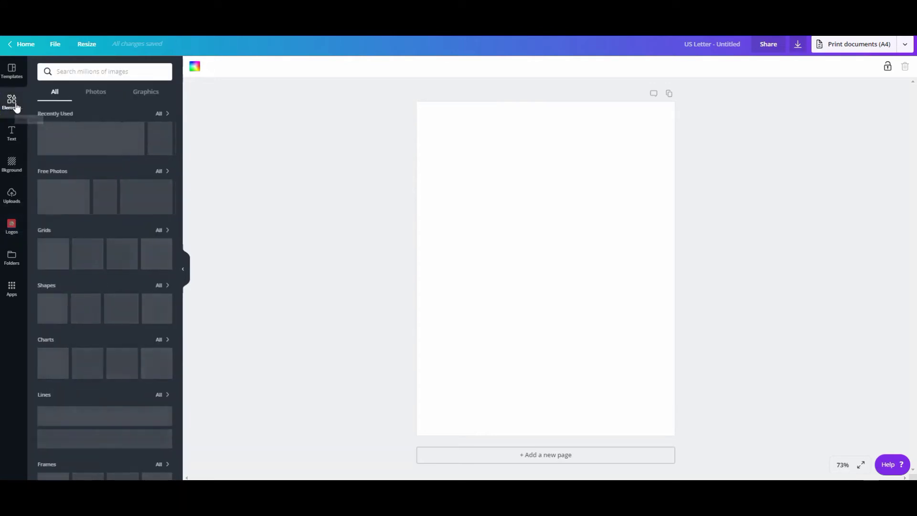
{"action": "left_click", "coordinate": [160, 231]}
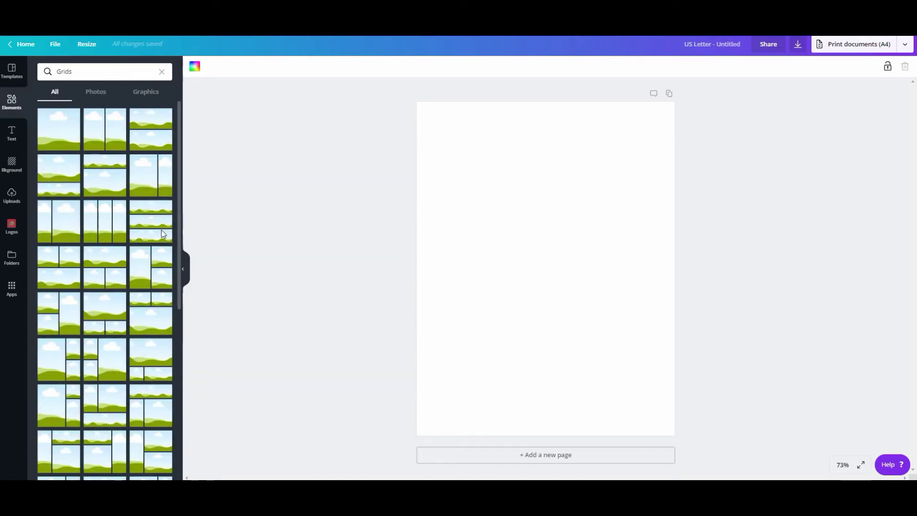
{"action": "scroll", "coordinate": [152, 317], "scroll_direction": "down", "scroll_amount": 5}
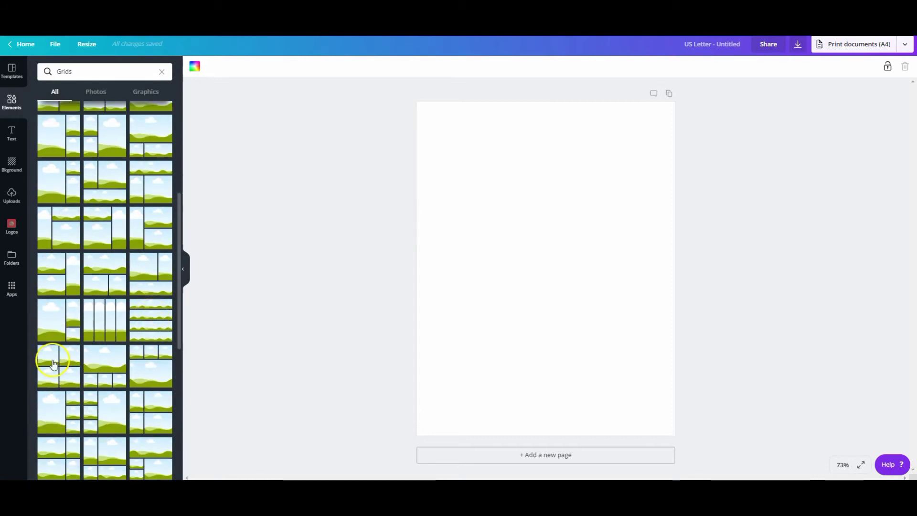
{"action": "left_click_drag", "start_coordinate": [53, 366], "coordinate": [540, 219]}
{"action": "left_click_drag", "start_coordinate": [674, 100], "coordinate": [616, 251]}
{"action": "left_click_drag", "start_coordinate": [548, 321], "coordinate": [575, 314]}
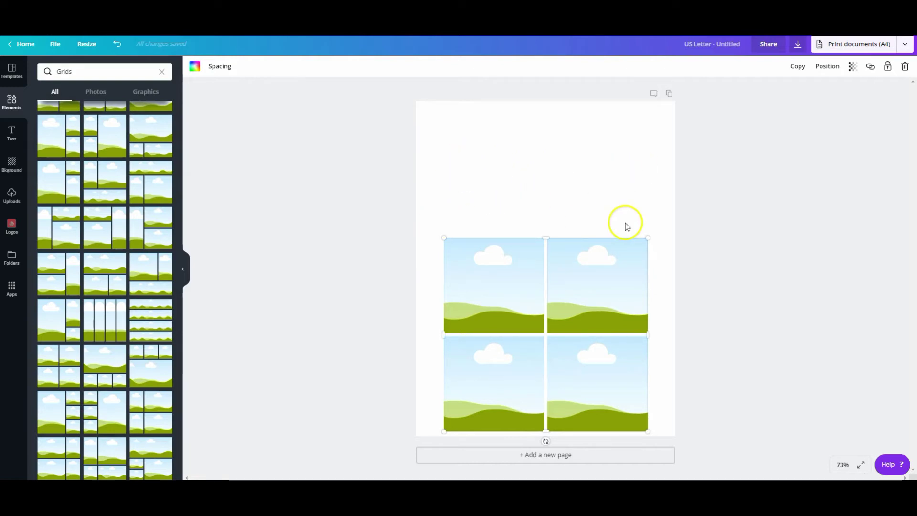
{"action": "left_click_drag", "start_coordinate": [444, 238], "coordinate": [424, 239]}
{"action": "left_click_drag", "start_coordinate": [648, 238], "coordinate": [667, 239]}
Step: Browse the uploaded images for pictures that suit the grid
{"action": "left_click", "coordinate": [12, 196]}
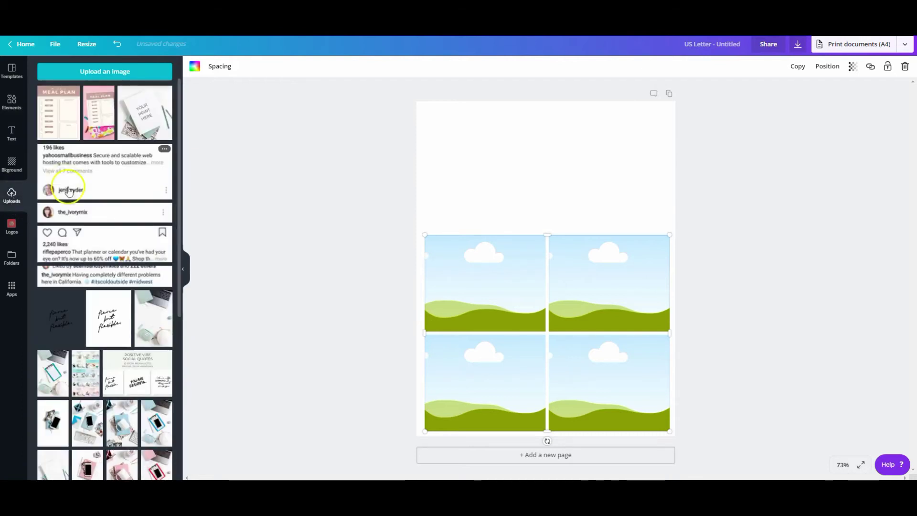
{"action": "scroll", "coordinate": [92, 244], "scroll_direction": "down", "scroll_amount": 3}
{"action": "scroll", "coordinate": [92, 244], "scroll_direction": "down", "scroll_amount": 2}
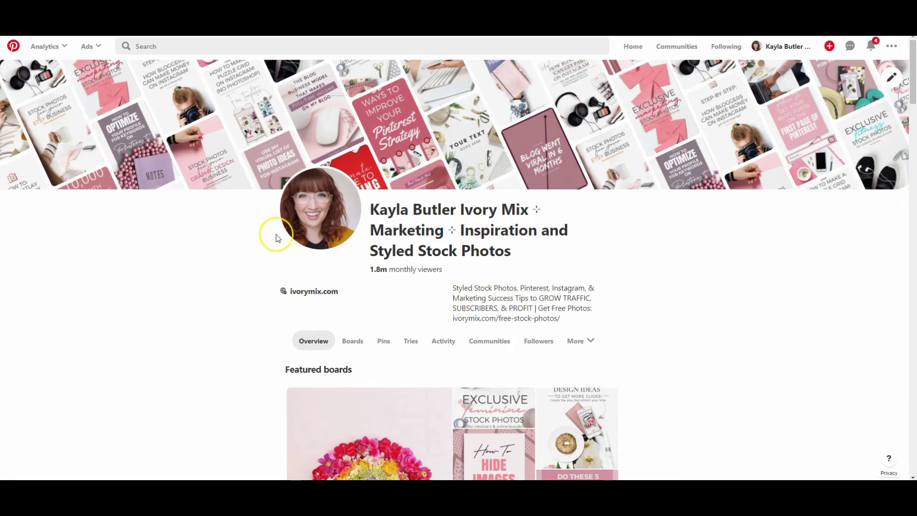
Step: Search Pinterest for "blue brand inspiration photo"
{"action": "left_click", "coordinate": [174, 46]}
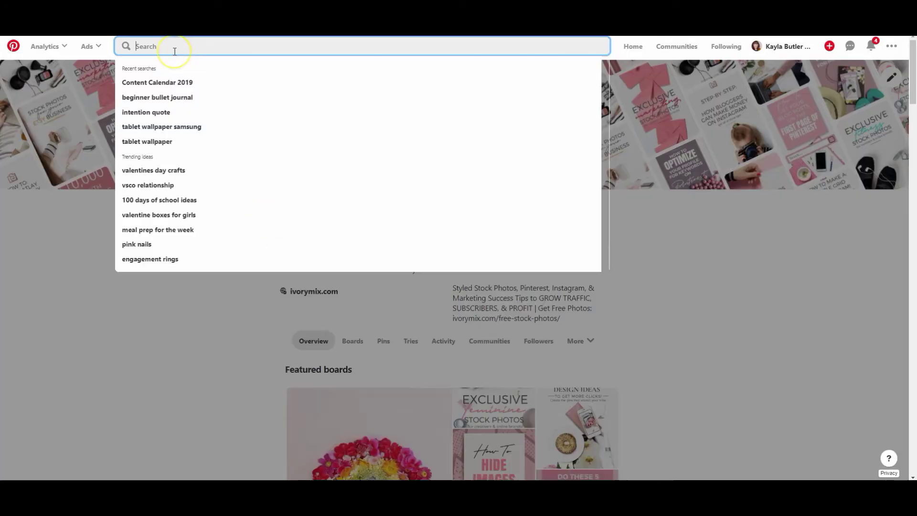
{"action": "type", "text": "blu"}
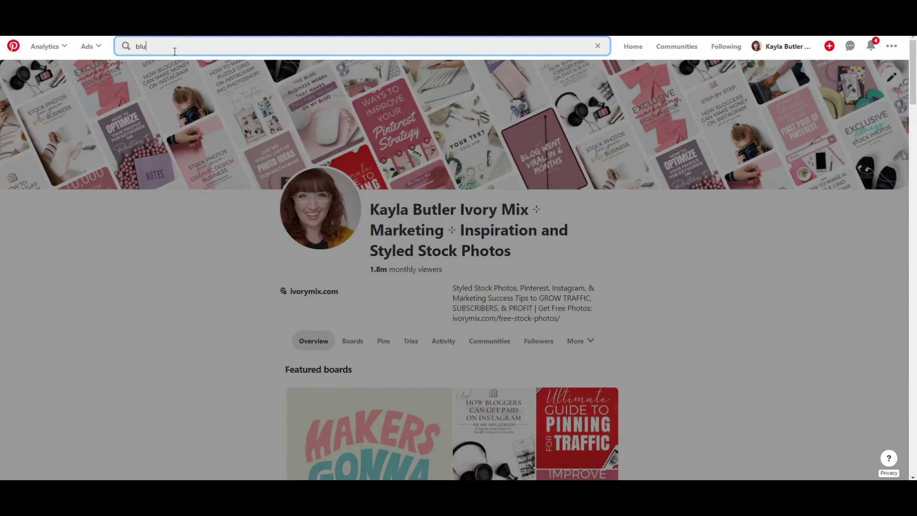
{"action": "type", "text": "e brand ins"}
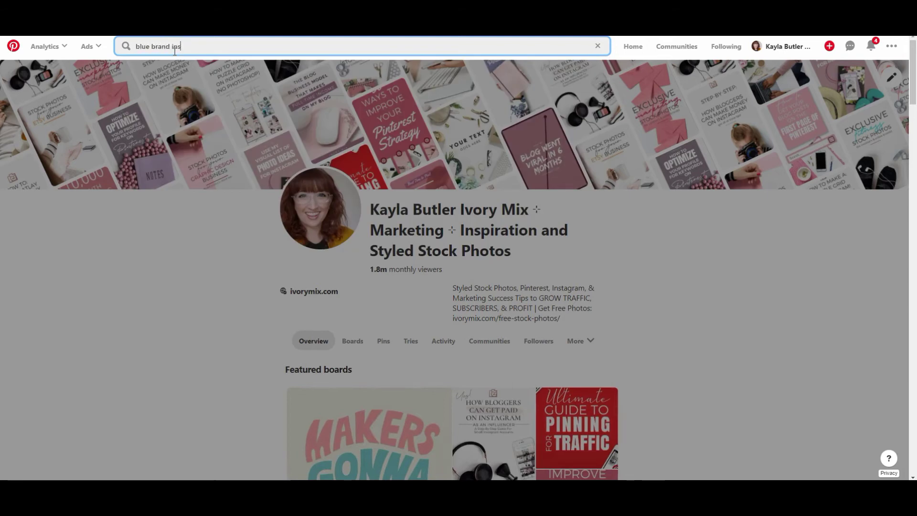
{"action": "type", "text": "piration photo"}
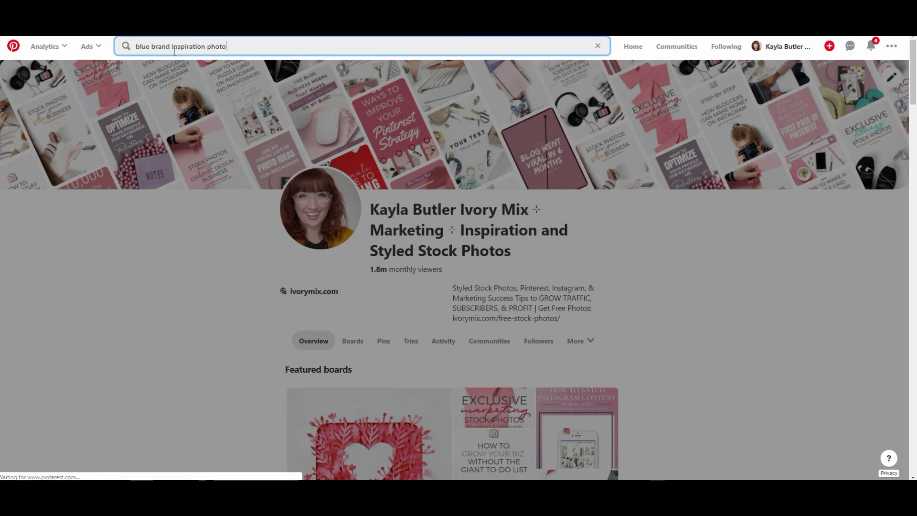
{"action": "key", "text": "Return"}
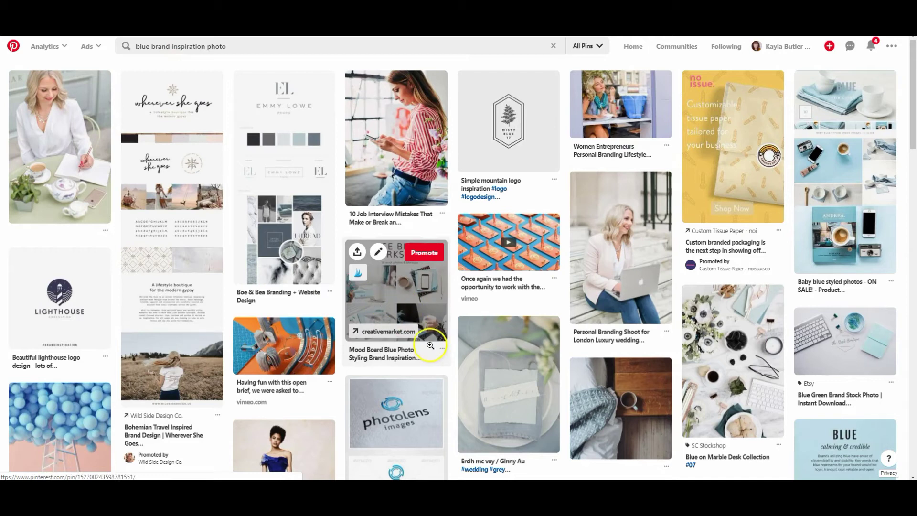
Step: Look at the Ice Blue Workspace pin, return to the results and browse further down the blue brand inspiration images
{"action": "left_click", "coordinate": [425, 284]}
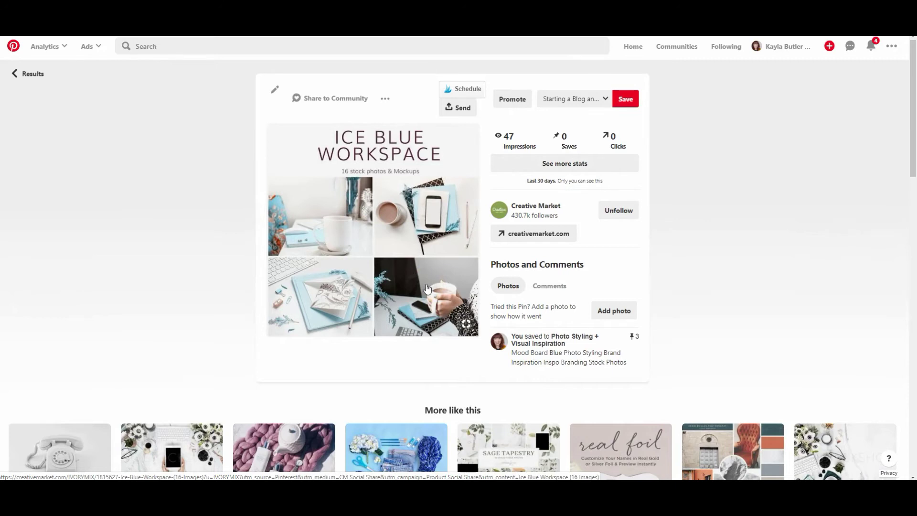
{"action": "mouse_move", "coordinate": [427, 288]}
{"action": "left_mouse_down"}
{"action": "mouse_move", "coordinate": [420, 303]}
{"action": "mouse_move", "coordinate": [452, 274]}
{"action": "left_mouse_up"}
{"action": "left_click", "coordinate": [31, 75]}
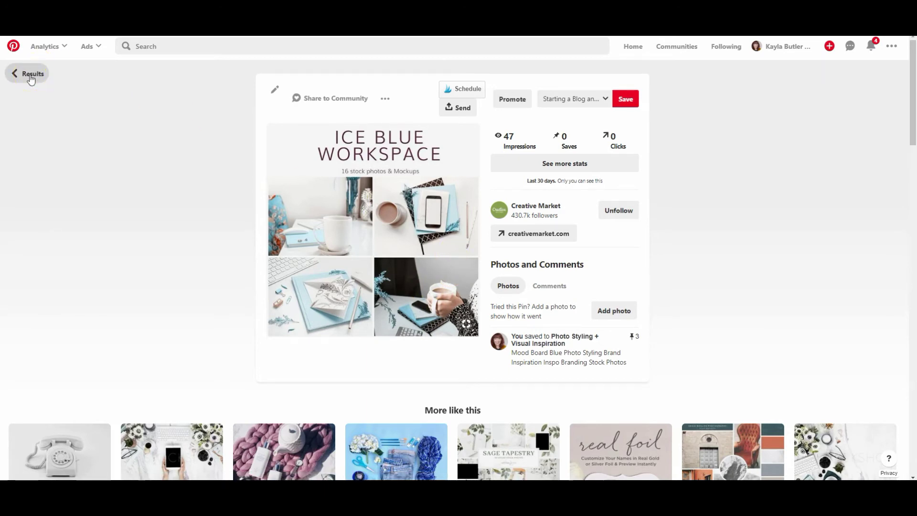
{"action": "left_click", "coordinate": [31, 73]}
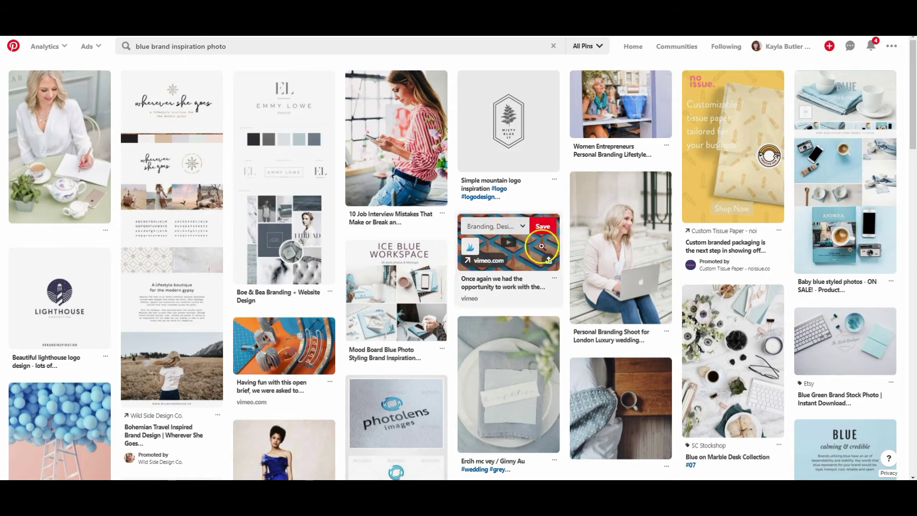
{"action": "scroll", "coordinate": [884, 251], "scroll_direction": "down", "scroll_amount": 2}
{"action": "scroll", "coordinate": [860, 253], "scroll_direction": "down", "scroll_amount": 3}
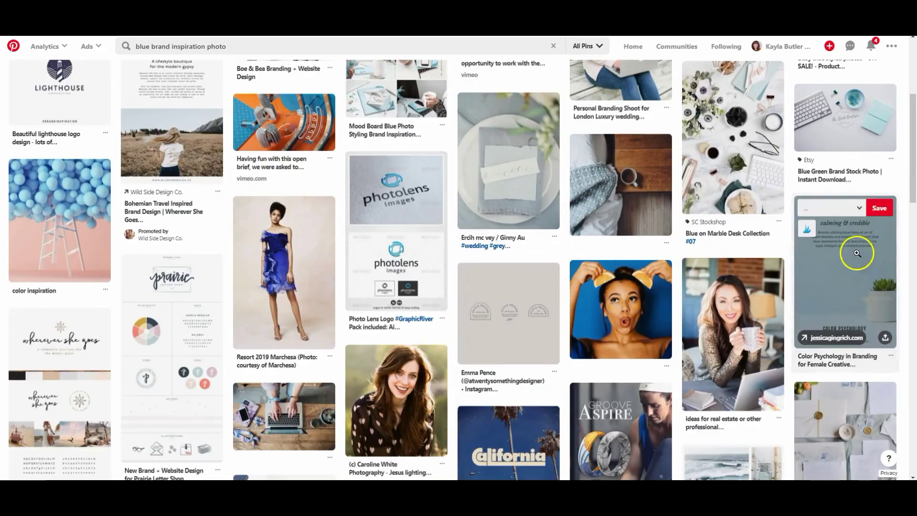
{"action": "scroll", "coordinate": [144, 368], "scroll_direction": "down", "scroll_amount": 6}
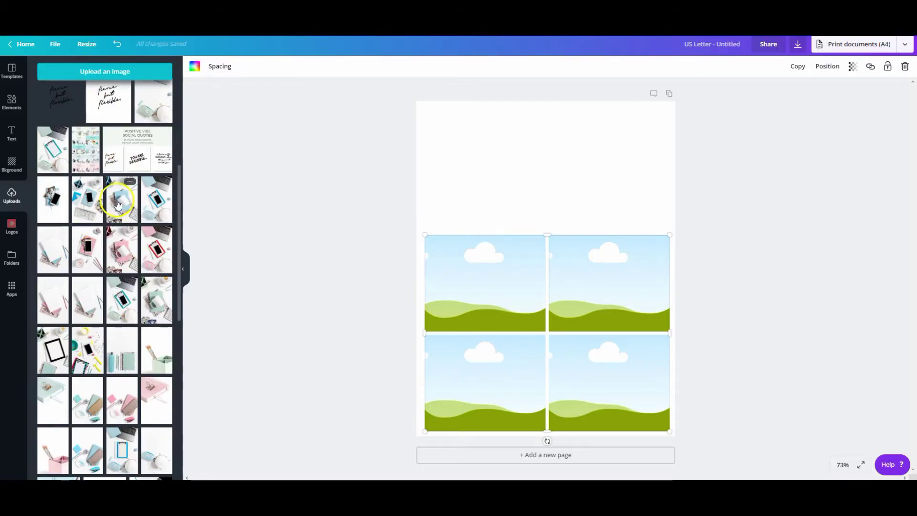
Step: Fill the two upper cells of the Canva photo grid with the blue notebook and mug photo and the blue clipboard photo
{"action": "left_click_drag", "start_coordinate": [119, 205], "coordinate": [478, 283]}
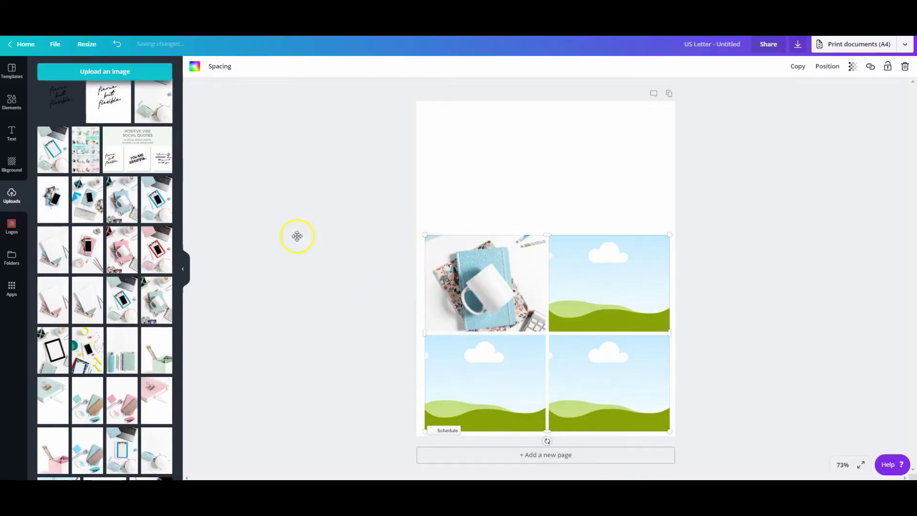
{"action": "left_click_drag", "start_coordinate": [157, 200], "coordinate": [593, 296]}
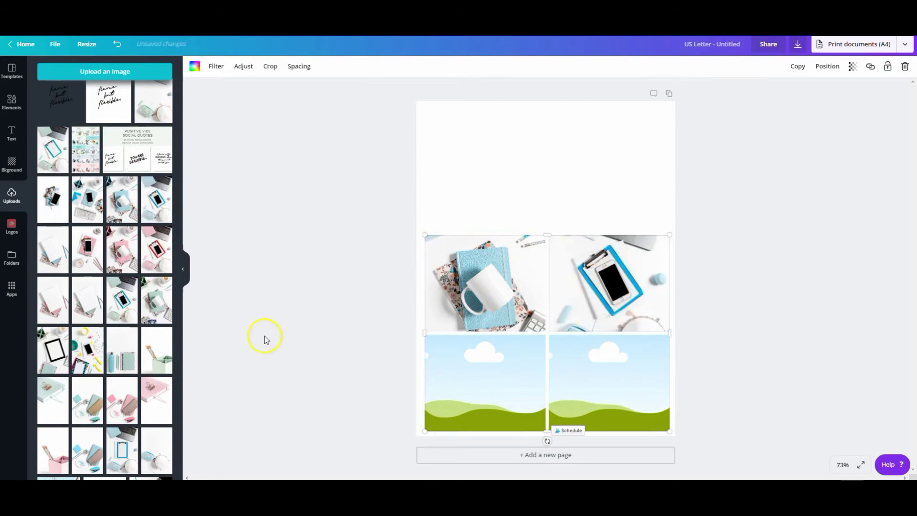
{"action": "left_click_drag", "start_coordinate": [52, 200], "coordinate": [58, 218]}
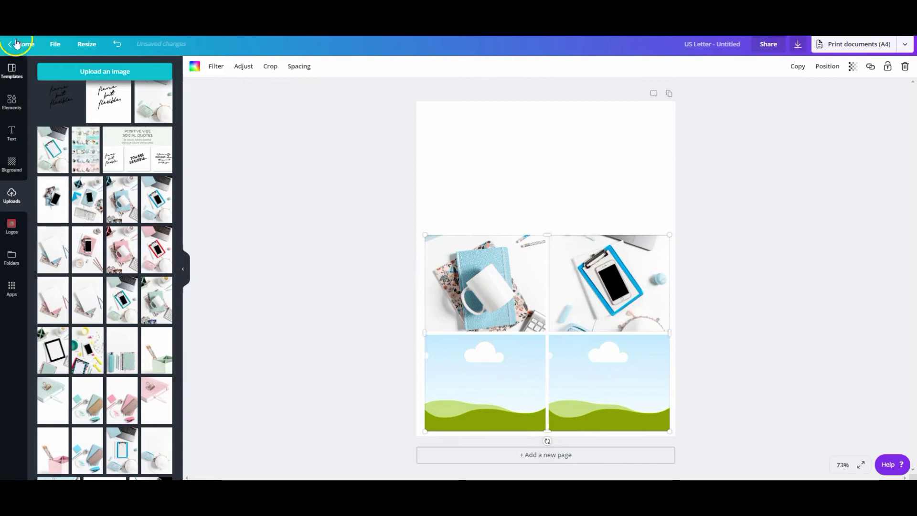
Step: Fill the grid's two lower cells with the photo of the woman in blue holding a mug and the blue envelopes photo
{"action": "scroll", "coordinate": [92, 179], "scroll_direction": "down", "scroll_amount": 10}
{"action": "left_click_drag", "start_coordinate": [93, 179], "coordinate": [487, 366]}
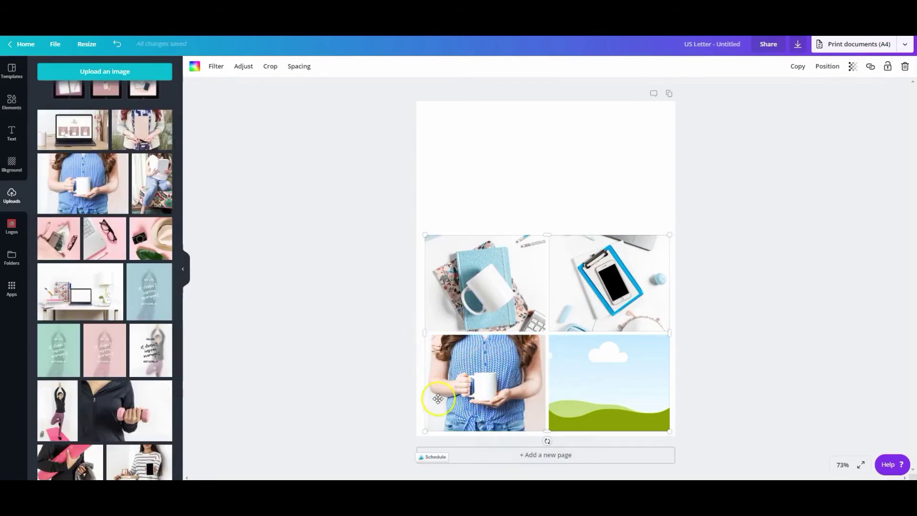
{"action": "scroll", "coordinate": [126, 354], "scroll_direction": "down", "scroll_amount": 10}
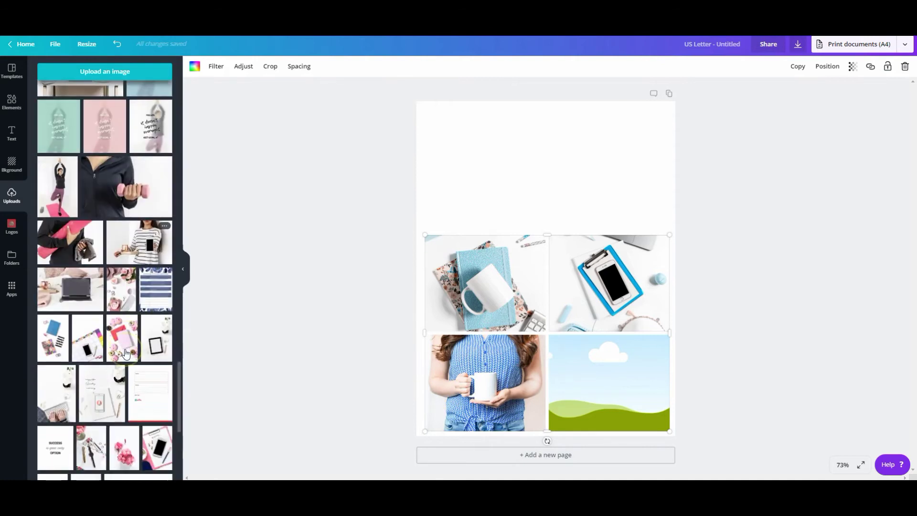
{"action": "scroll", "coordinate": [127, 352], "scroll_direction": "down", "scroll_amount": 10}
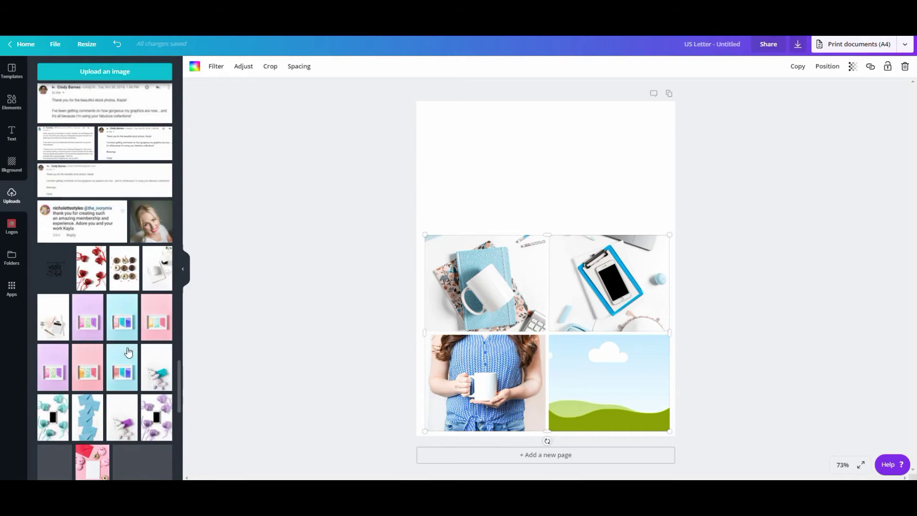
{"action": "scroll", "coordinate": [119, 363], "scroll_direction": "down", "scroll_amount": 5}
{"action": "left_click_drag", "start_coordinate": [84, 203], "coordinate": [606, 368]}
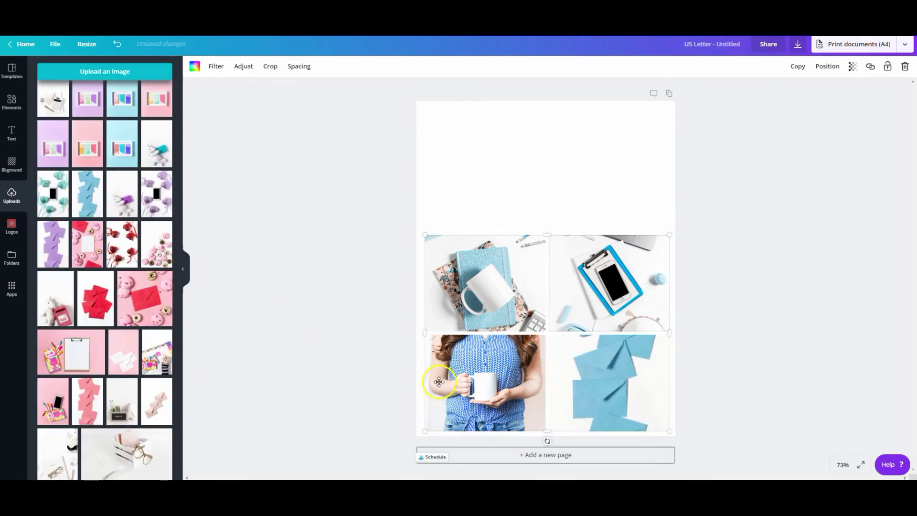
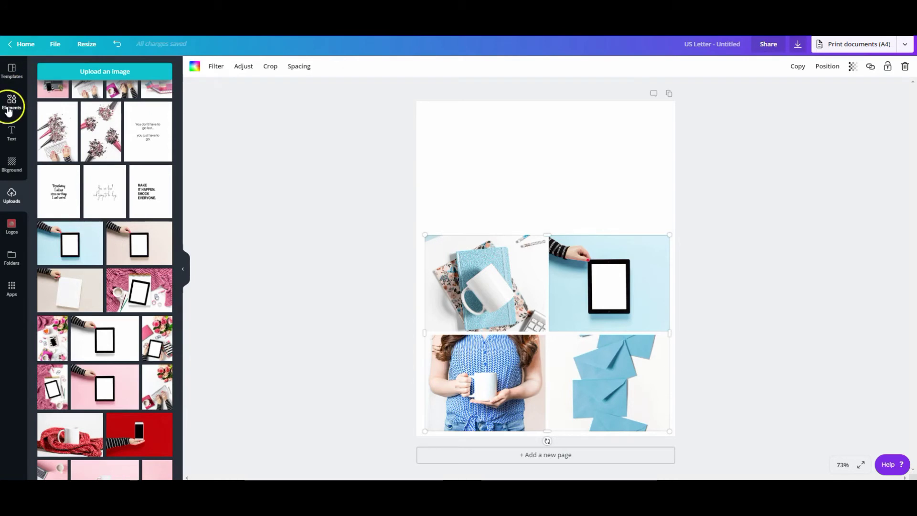
Step: Add a row of four equal light grey squares above the photo grid and open the first square's color choices
{"action": "left_click", "coordinate": [161, 72]}
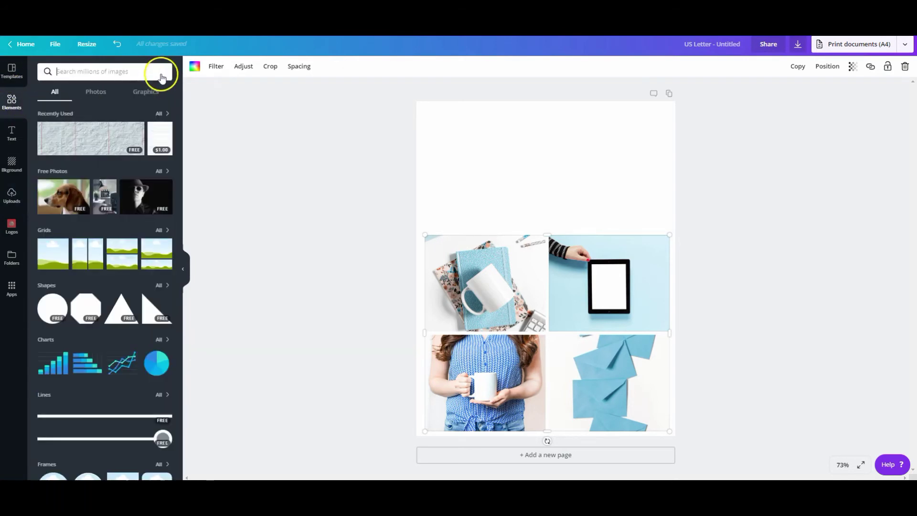
{"action": "left_click", "coordinate": [161, 286]}
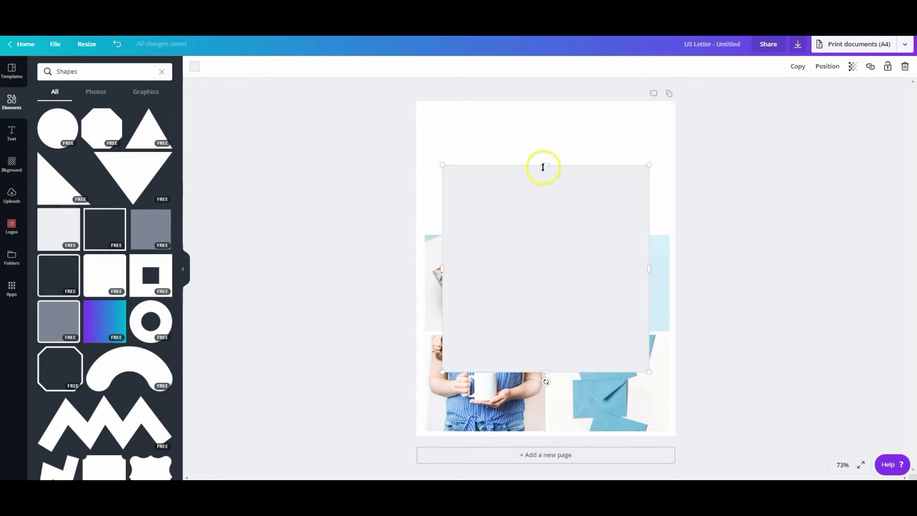
{"action": "key", "text": "Delete"}
{"action": "left_click", "coordinate": [740, 200]}
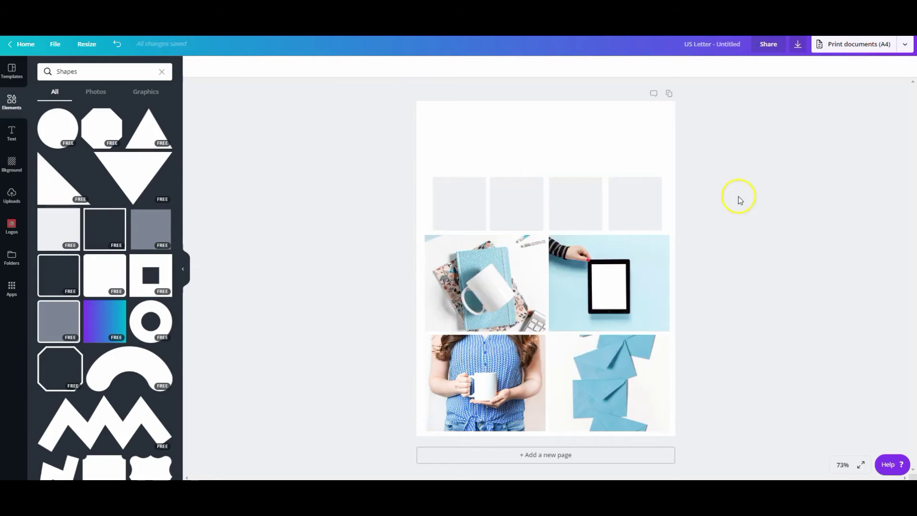
{"action": "left_click", "coordinate": [480, 211]}
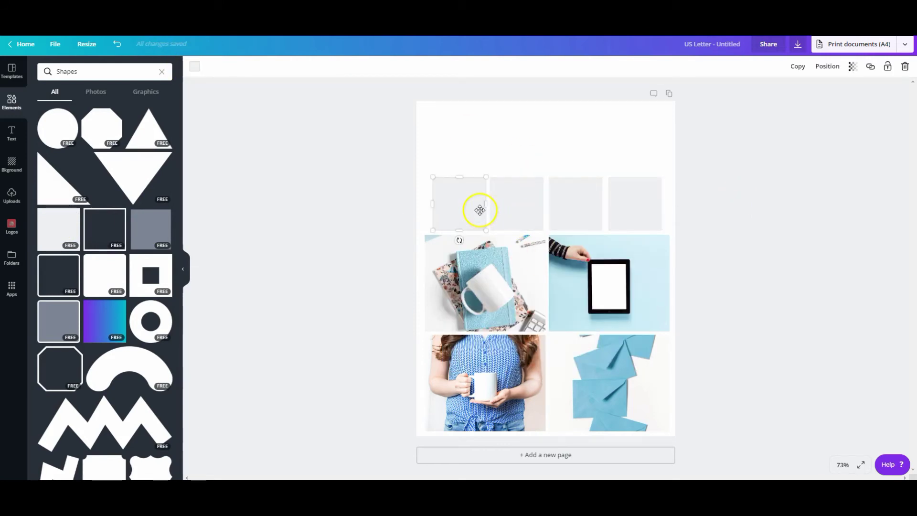
{"action": "left_click", "coordinate": [197, 69]}
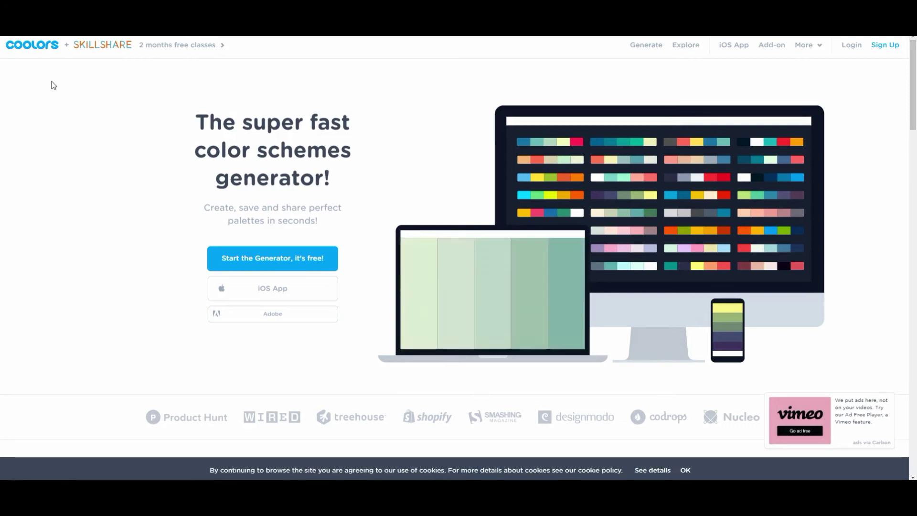
Step: Start the Coolors palette generator and load the blue clipboard flat-lay photo for picking colors from an image
{"action": "left_click", "coordinate": [316, 276]}
{"action": "left_click", "coordinate": [266, 260]}
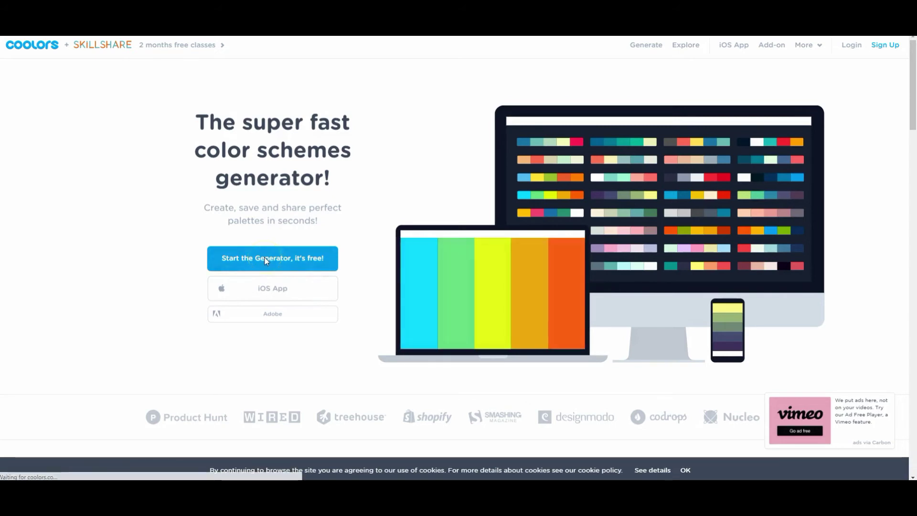
{"action": "left_click", "coordinate": [530, 247]}
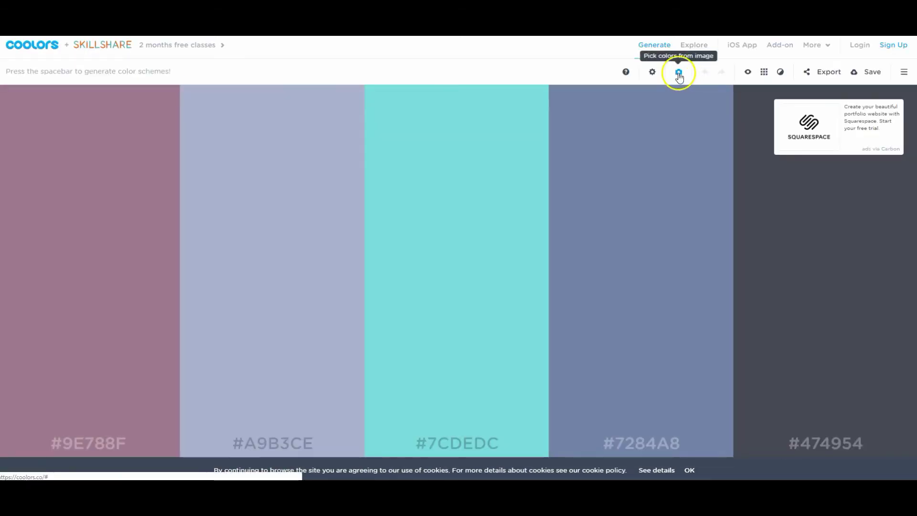
{"action": "left_click", "coordinate": [679, 71]}
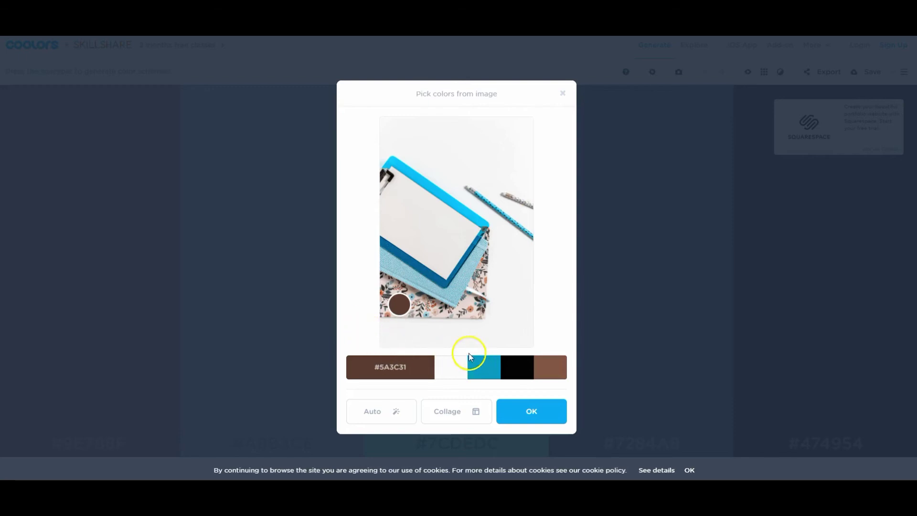
Step: Pick palette colors from the photo: light blue #B7D7E1 from the notebook, teal, dusty pink from the floral cover, and near-black #181515
{"action": "mouse_move", "coordinate": [483, 369]}
{"action": "mouse_move", "coordinate": [476, 194]}
{"action": "left_mouse_down"}
{"action": "mouse_move", "coordinate": [471, 220]}
{"action": "mouse_move", "coordinate": [405, 277]}
{"action": "left_mouse_up"}
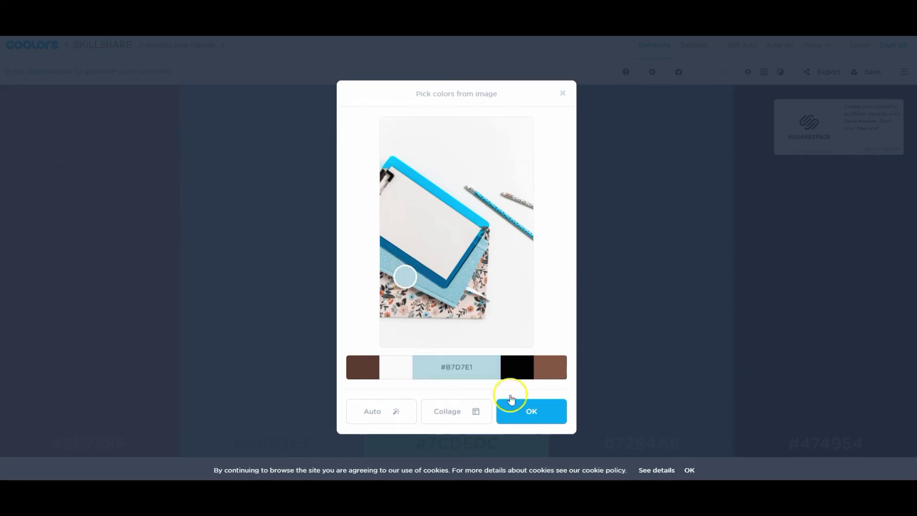
{"action": "left_click", "coordinate": [518, 370]}
{"action": "mouse_move", "coordinate": [372, 179]}
{"action": "left_mouse_down"}
{"action": "mouse_move", "coordinate": [445, 206]}
{"action": "mouse_move", "coordinate": [494, 208]}
{"action": "left_mouse_up"}
{"action": "left_click", "coordinate": [365, 365]}
{"action": "mouse_move", "coordinate": [401, 306]}
{"action": "left_mouse_down"}
{"action": "mouse_move", "coordinate": [416, 293]}
{"action": "mouse_move", "coordinate": [405, 291]}
{"action": "mouse_move", "coordinate": [411, 296]}
{"action": "left_mouse_up"}
{"action": "left_click", "coordinate": [548, 381]}
{"action": "mouse_move", "coordinate": [491, 287]}
{"action": "left_mouse_down"}
{"action": "mouse_move", "coordinate": [485, 301]}
{"action": "mouse_move", "coordinate": [485, 271]}
{"action": "left_mouse_up"}
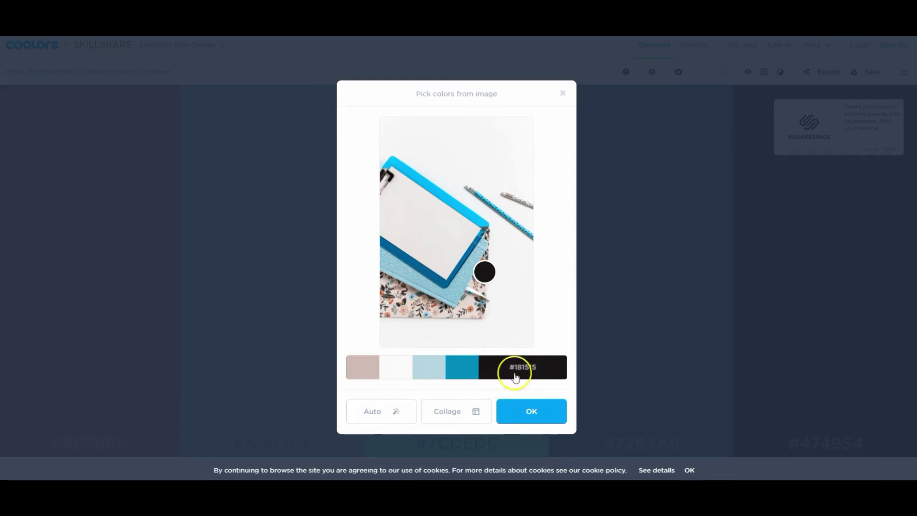
{"action": "left_click", "coordinate": [353, 379]}
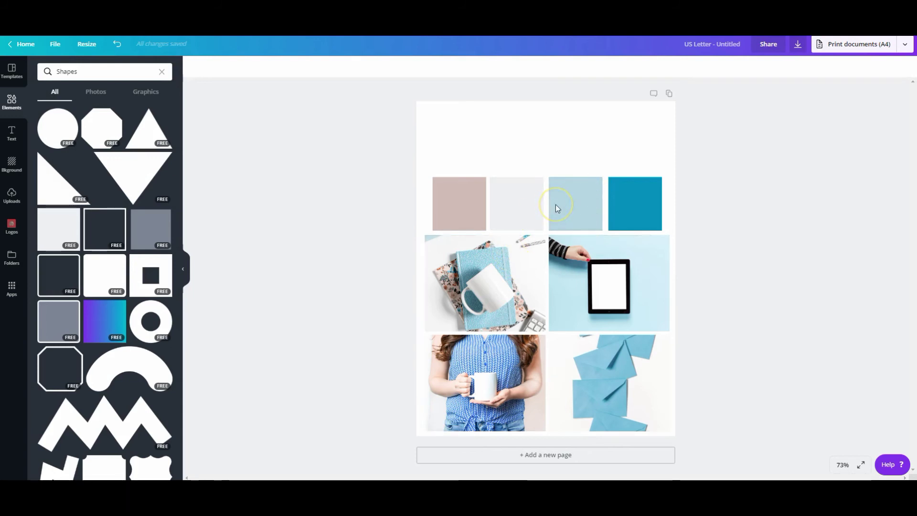
Step: Shrink the four color swatches together and align the row with the photo grid's left edge, leaving room for a fifth
{"action": "left_click", "coordinate": [547, 238]}
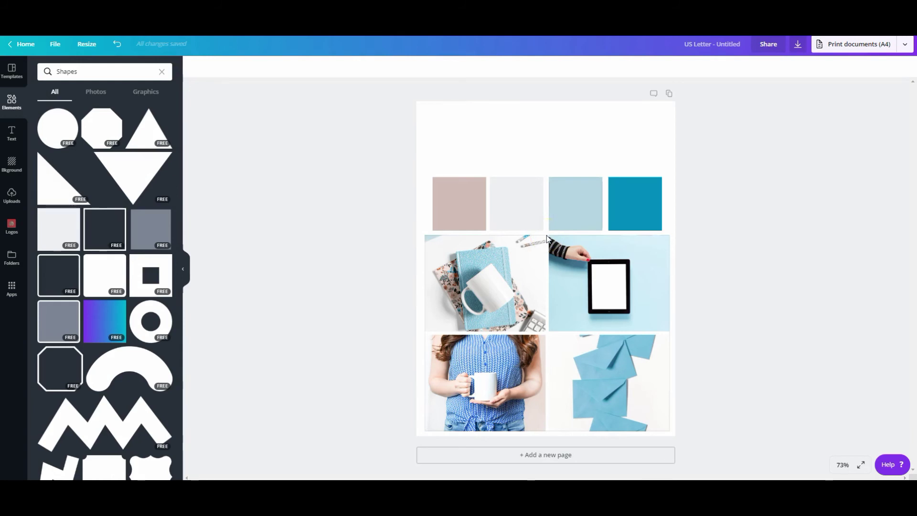
{"action": "left_click_drag", "start_coordinate": [672, 207], "coordinate": [449, 174]}
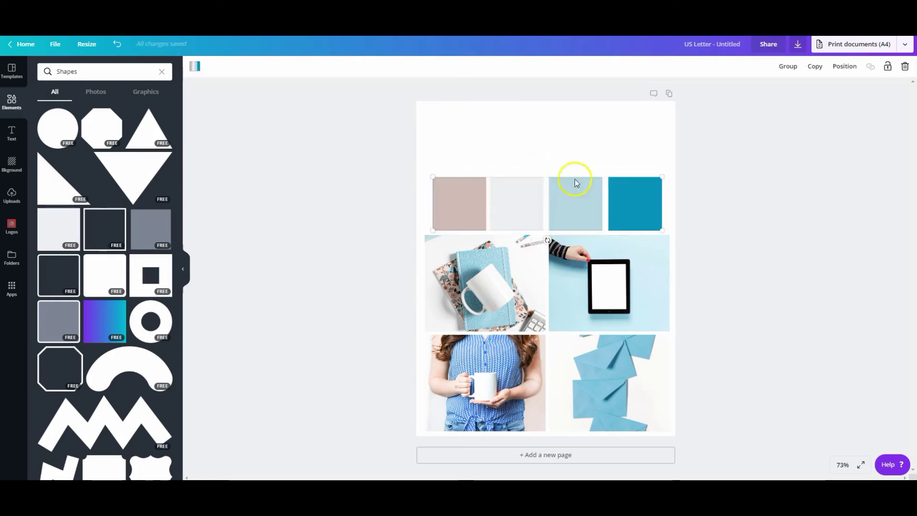
{"action": "left_click_drag", "start_coordinate": [659, 180], "coordinate": [611, 189]}
Step: Duplicate the teal swatch to the end of the row and recolor the copy with the near-black brand font color
{"action": "left_click", "coordinate": [591, 207]}
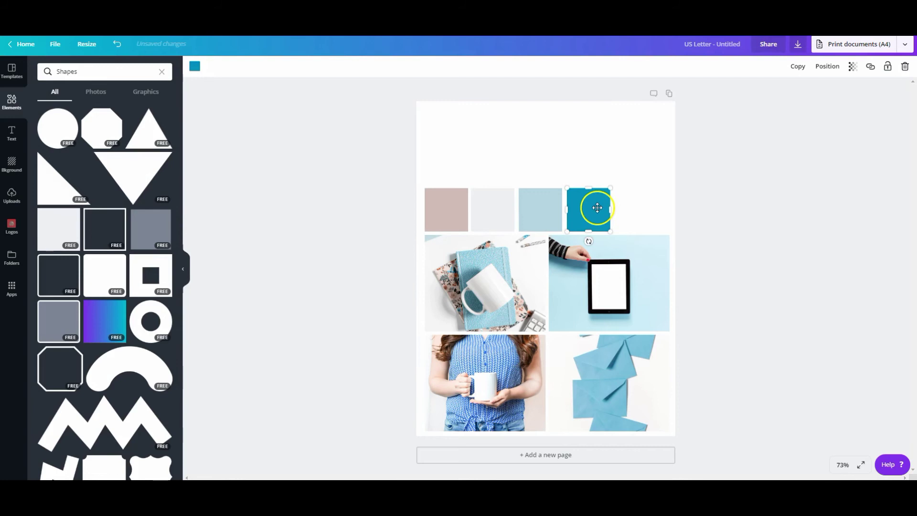
{"action": "left_click_drag", "start_coordinate": [594, 211], "coordinate": [634, 208]}
{"action": "left_click", "coordinate": [196, 67]}
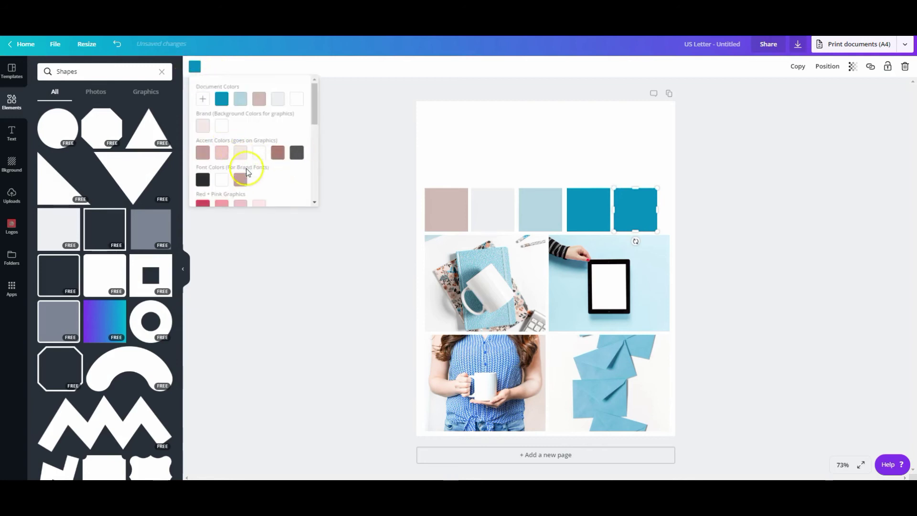
{"action": "left_click", "coordinate": [207, 185]}
{"action": "left_click", "coordinate": [774, 240]}
Step: Scale all five swatches together so the row spans the full width of the photo grid
{"action": "left_click_drag", "start_coordinate": [680, 231], "coordinate": [420, 162]}
{"action": "left_click_drag", "start_coordinate": [658, 188], "coordinate": [669, 186]}
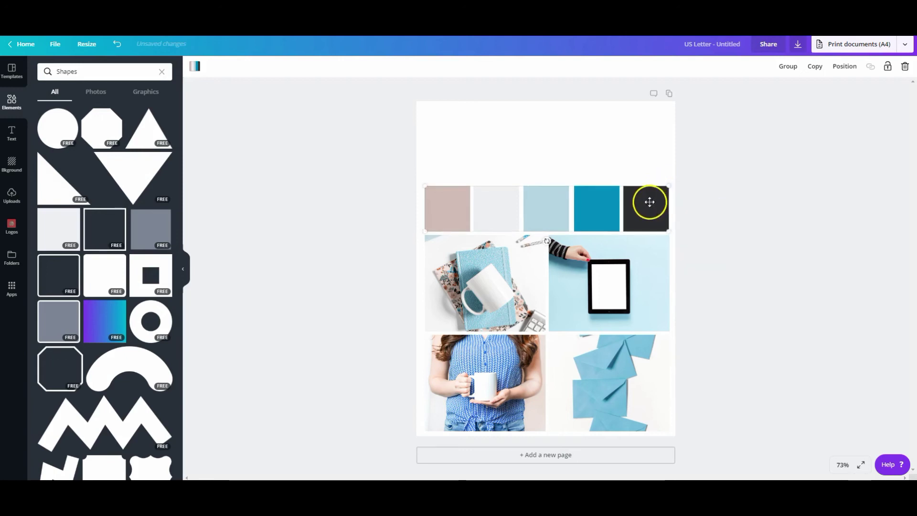
{"action": "left_click", "coordinate": [691, 230]}
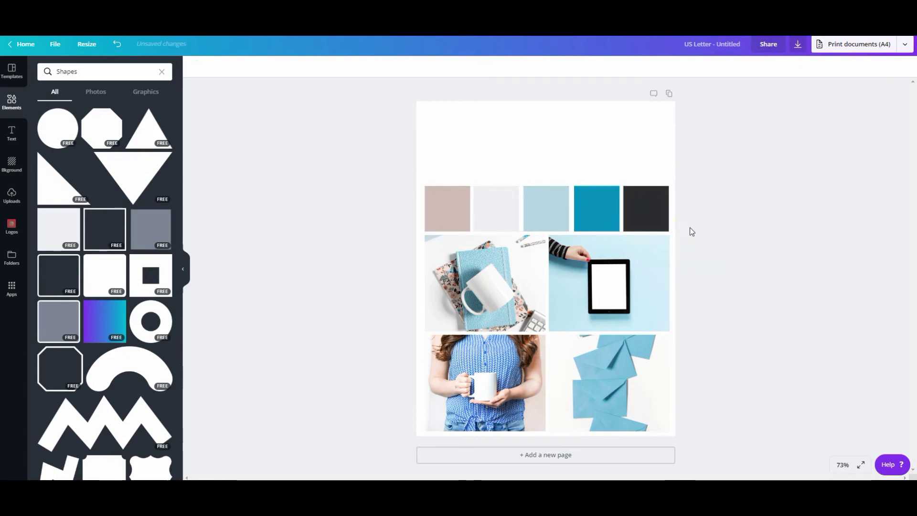
Step: Add a heading text, enlarge it to size 56.6, and place it centered in the blank area above the color swatches
{"action": "left_click", "coordinate": [676, 240]}
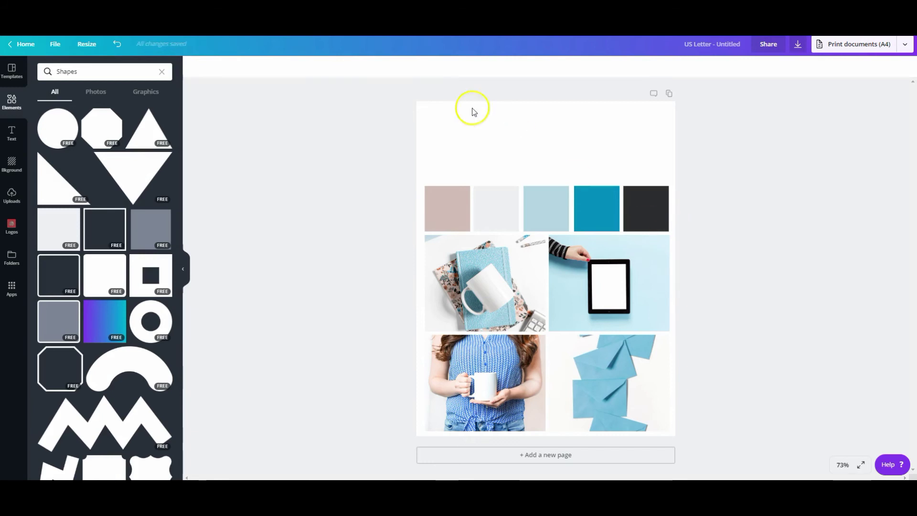
{"action": "left_click", "coordinate": [12, 132]}
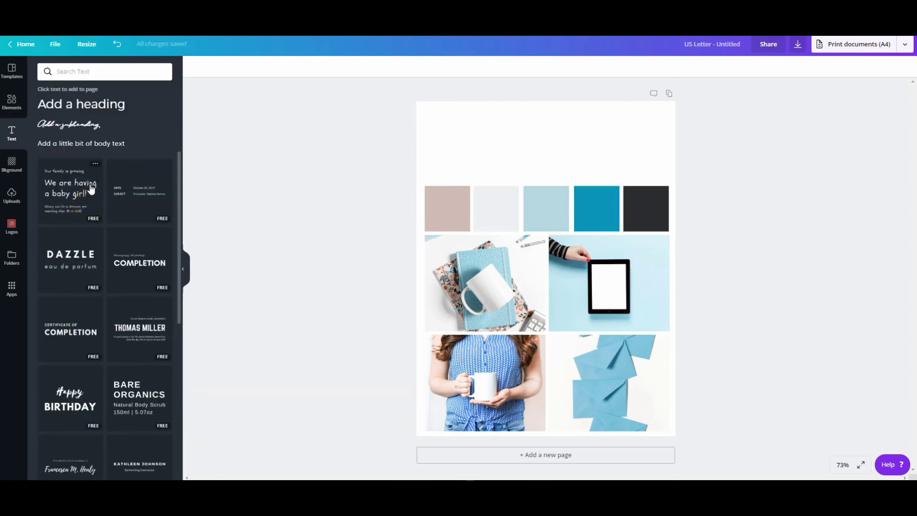
{"action": "left_click", "coordinate": [36, 101]}
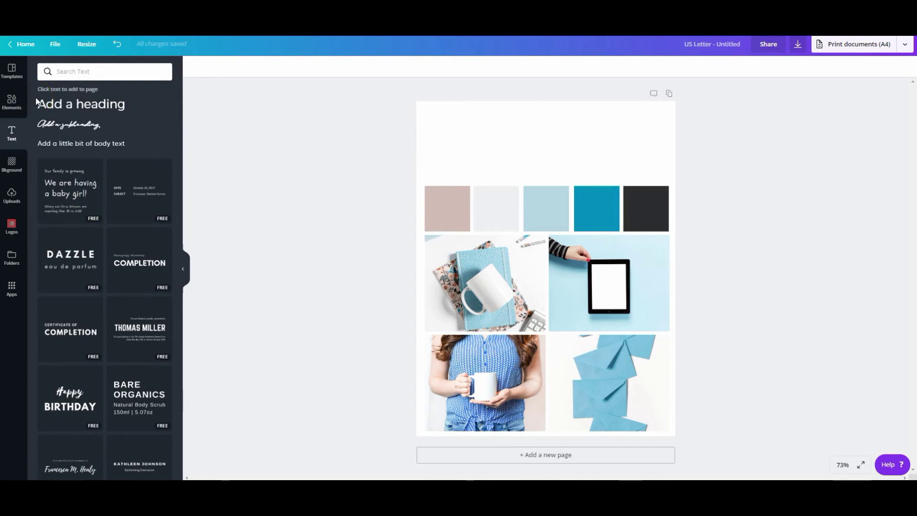
{"action": "left_click_drag", "start_coordinate": [39, 101], "coordinate": [60, 109]}
{"action": "left_click", "coordinate": [60, 109]}
{"action": "left_click", "coordinate": [577, 277]}
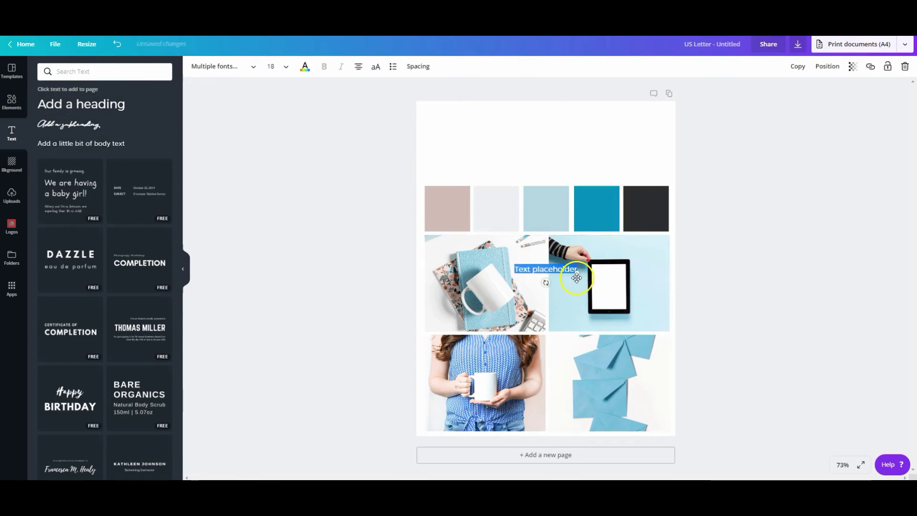
{"action": "left_click_drag", "start_coordinate": [643, 301], "coordinate": [733, 350]}
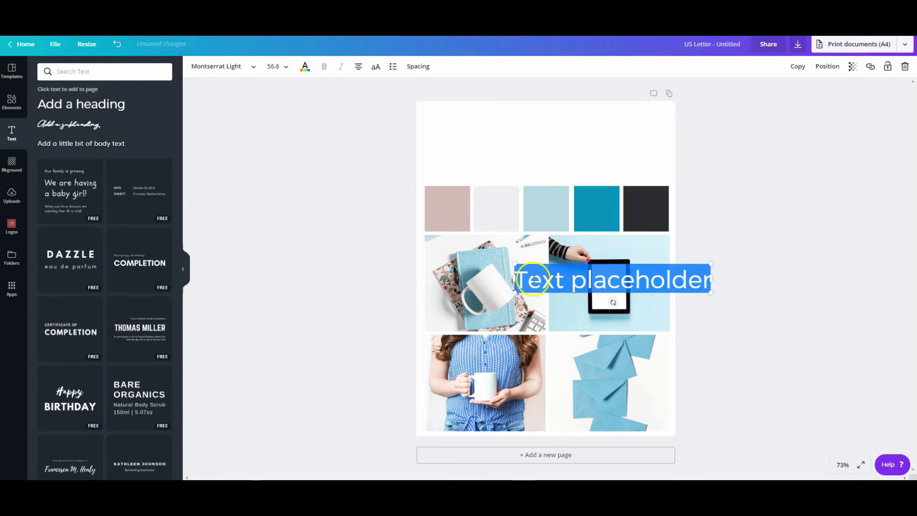
{"action": "left_click_drag", "start_coordinate": [577, 297], "coordinate": [513, 158]}
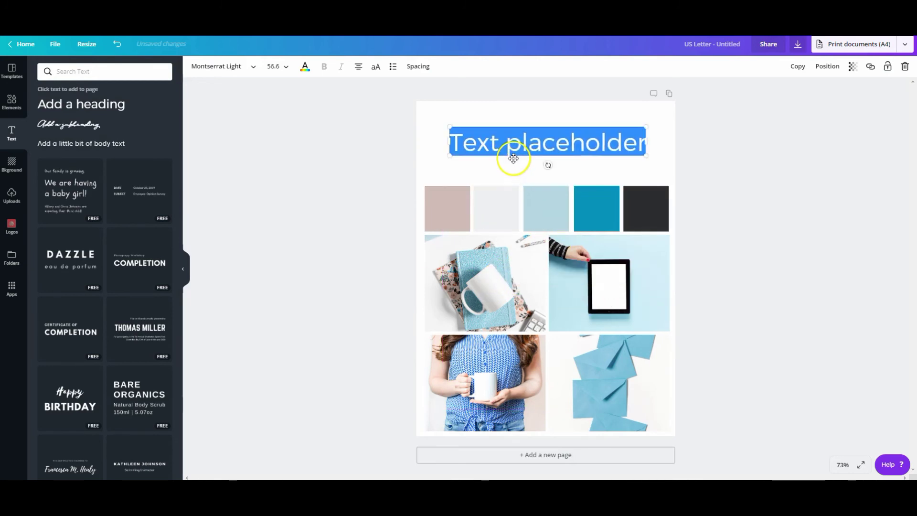
{"action": "left_click", "coordinate": [349, 173]}
Step: Add a Muli body text at size 35.2 beneath the heading and a Portrait Script subheading below it
{"action": "left_click", "coordinate": [108, 150]}
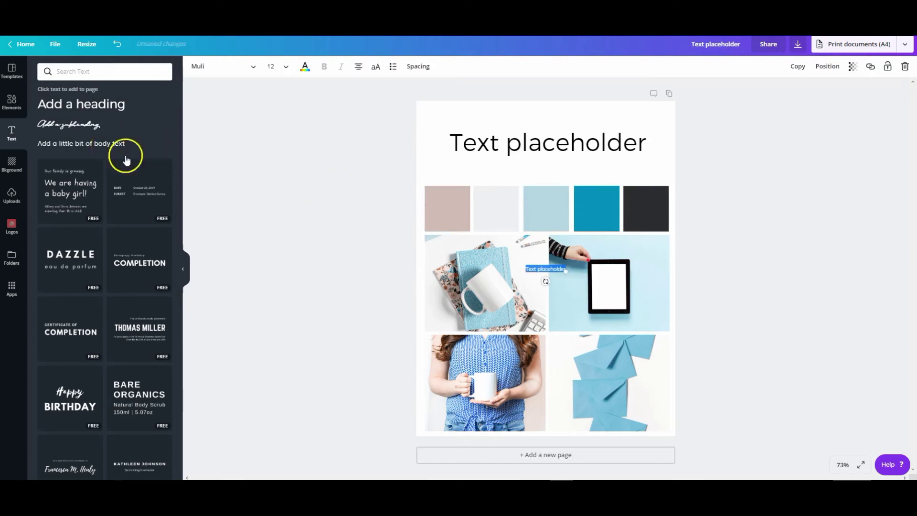
{"action": "left_click_drag", "start_coordinate": [566, 270], "coordinate": [559, 188]}
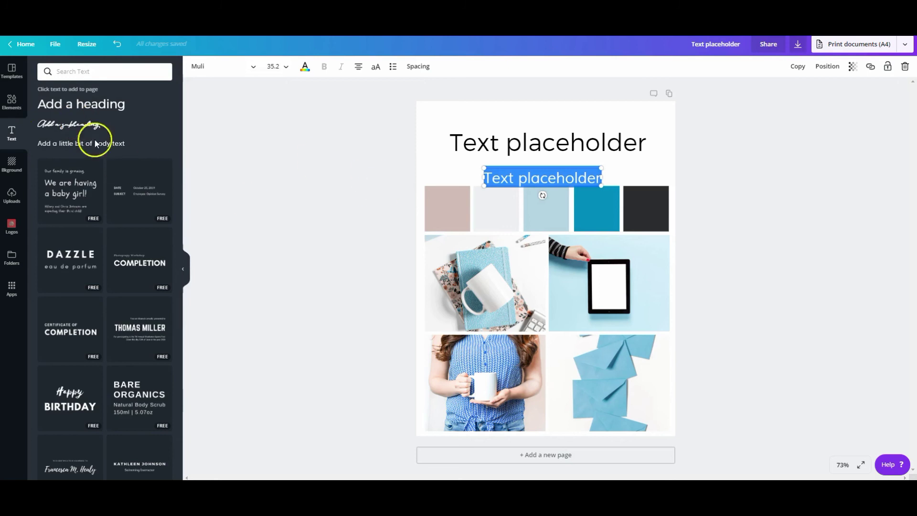
{"action": "left_click", "coordinate": [62, 131]}
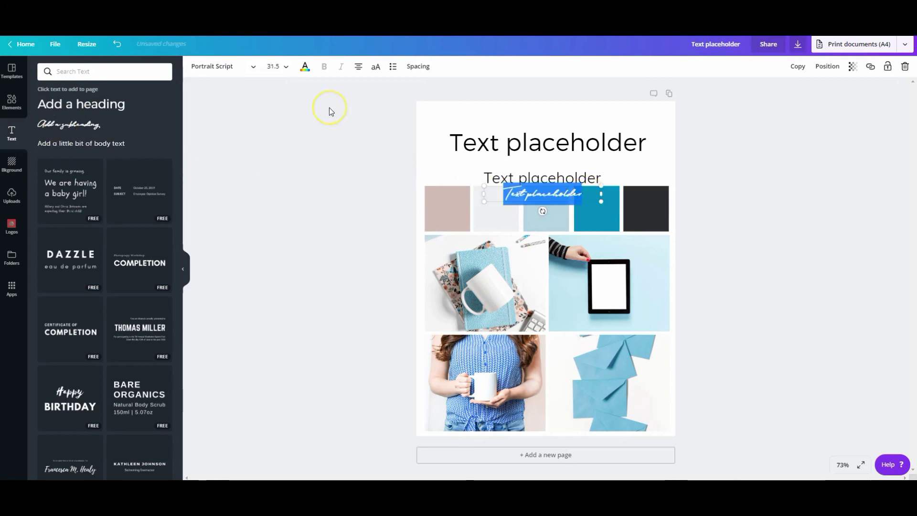
{"action": "left_click", "coordinate": [244, 68]}
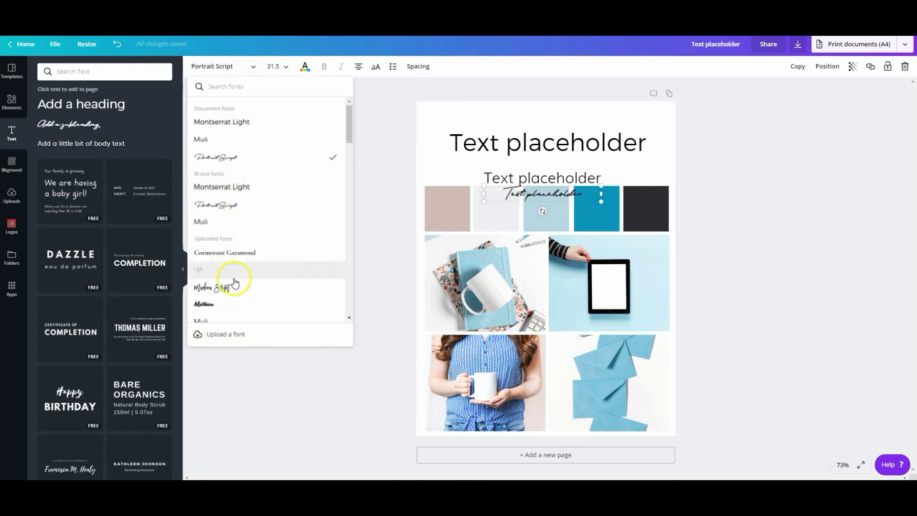
{"action": "left_click", "coordinate": [705, 165]}
Step: Replace the large heading's placeholder text with its font name, "Montserrat Light"
{"action": "double_click", "coordinate": [583, 143]}
{"action": "triple_click", "coordinate": [583, 143]}
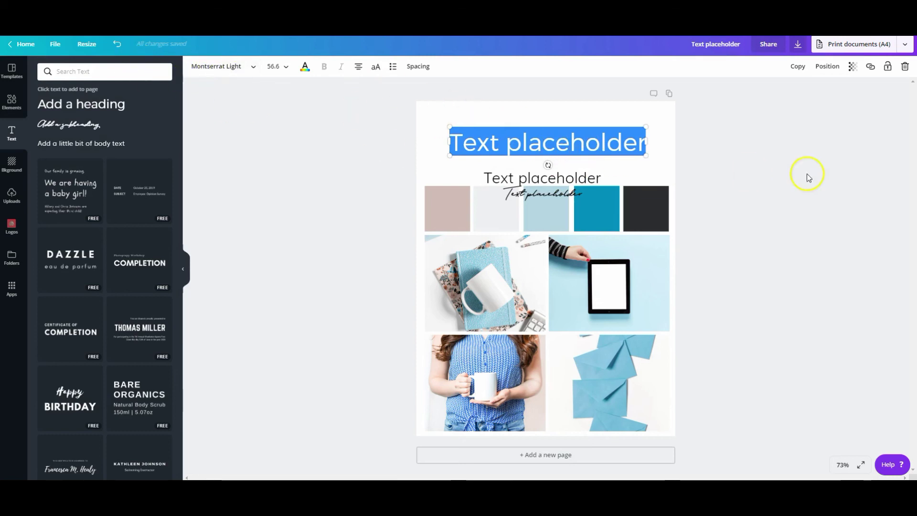
{"action": "type", "text": "Moo"}
{"action": "key", "text": "BackSpace"}
{"action": "type", "text": "nts"}
{"action": "key", "text": "BackSpace"}
{"action": "type", "text": "t"}
{"action": "key", "text": "BackSpace"}
{"action": "type", "text": "serra"}
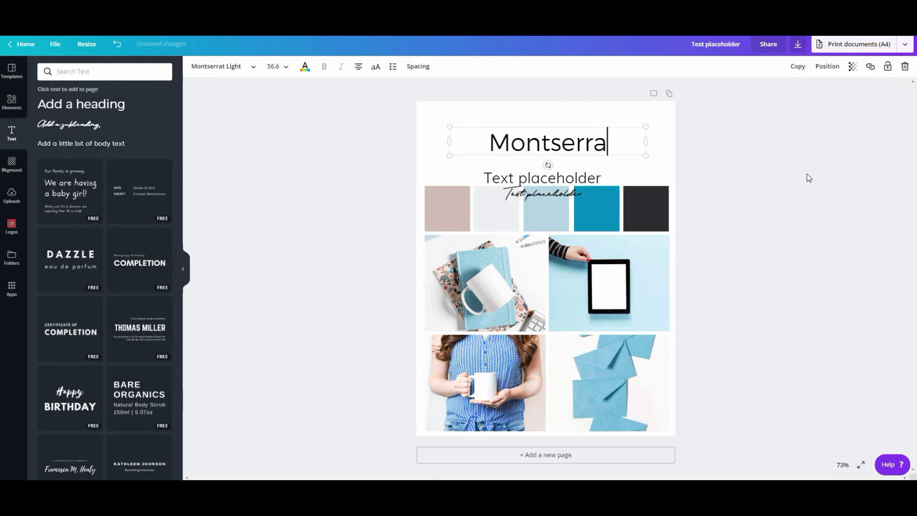
{"action": "type", "text": "t Light"}
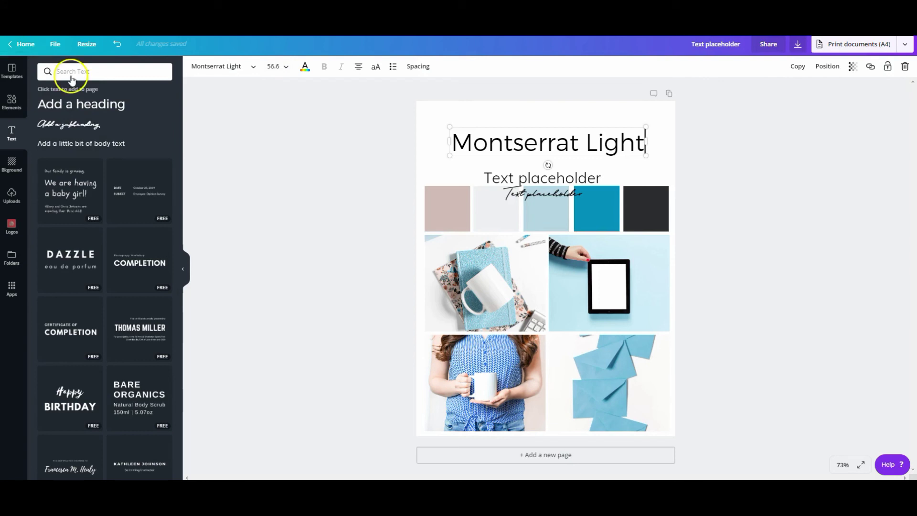
Step: Increase the letter spacing of the Montserrat Light heading slightly and widen its text box to keep it on one line
{"action": "left_click", "coordinate": [422, 73]}
{"action": "left_click_drag", "start_coordinate": [470, 92], "coordinate": [477, 95]}
{"action": "left_click", "coordinate": [673, 163]}
{"action": "mouse_move", "coordinate": [646, 157]}
{"action": "left_mouse_down"}
{"action": "mouse_move", "coordinate": [715, 160]}
{"action": "mouse_move", "coordinate": [664, 159]}
{"action": "left_mouse_up"}
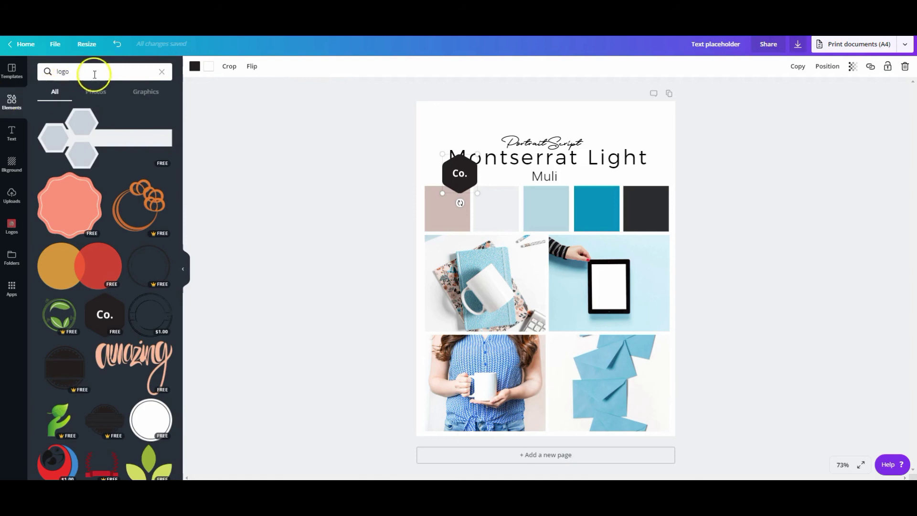
Step: Center the black Co. hexagon logo above the Portrait Script text, and add a blank second page to the document
{"action": "left_click_drag", "start_coordinate": [460, 185], "coordinate": [543, 120]}
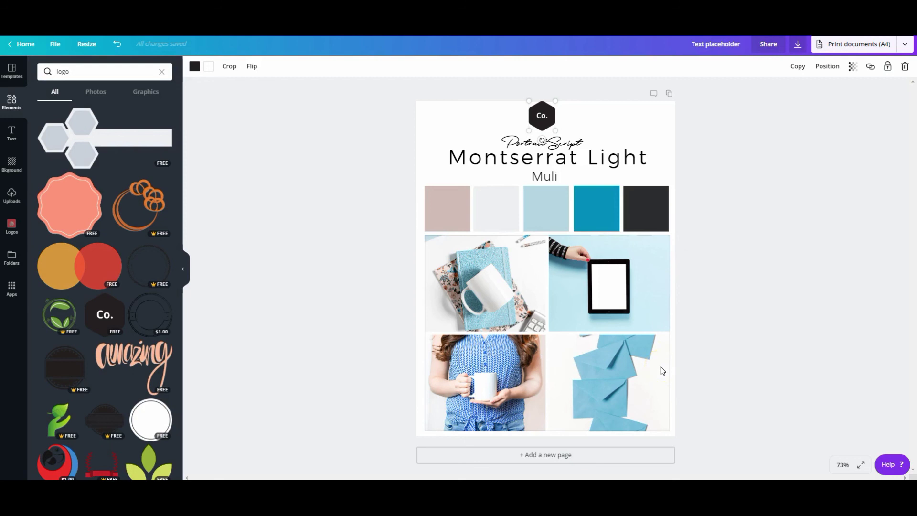
{"action": "left_click", "coordinate": [568, 456]}
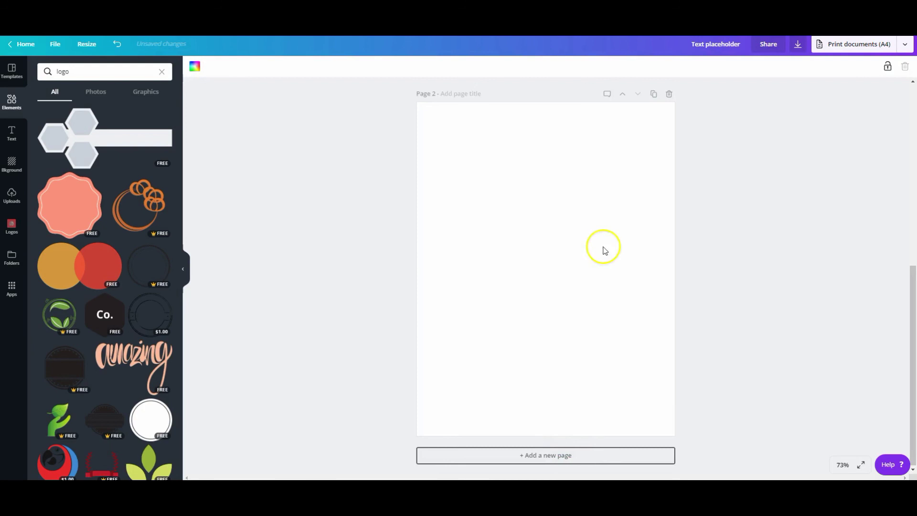
{"action": "scroll", "coordinate": [651, 363], "scroll_direction": "up", "scroll_amount": 8}
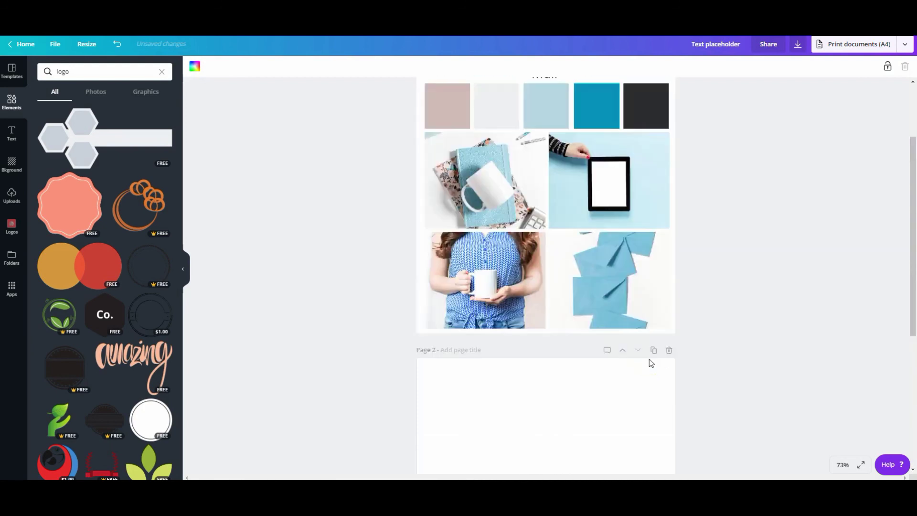